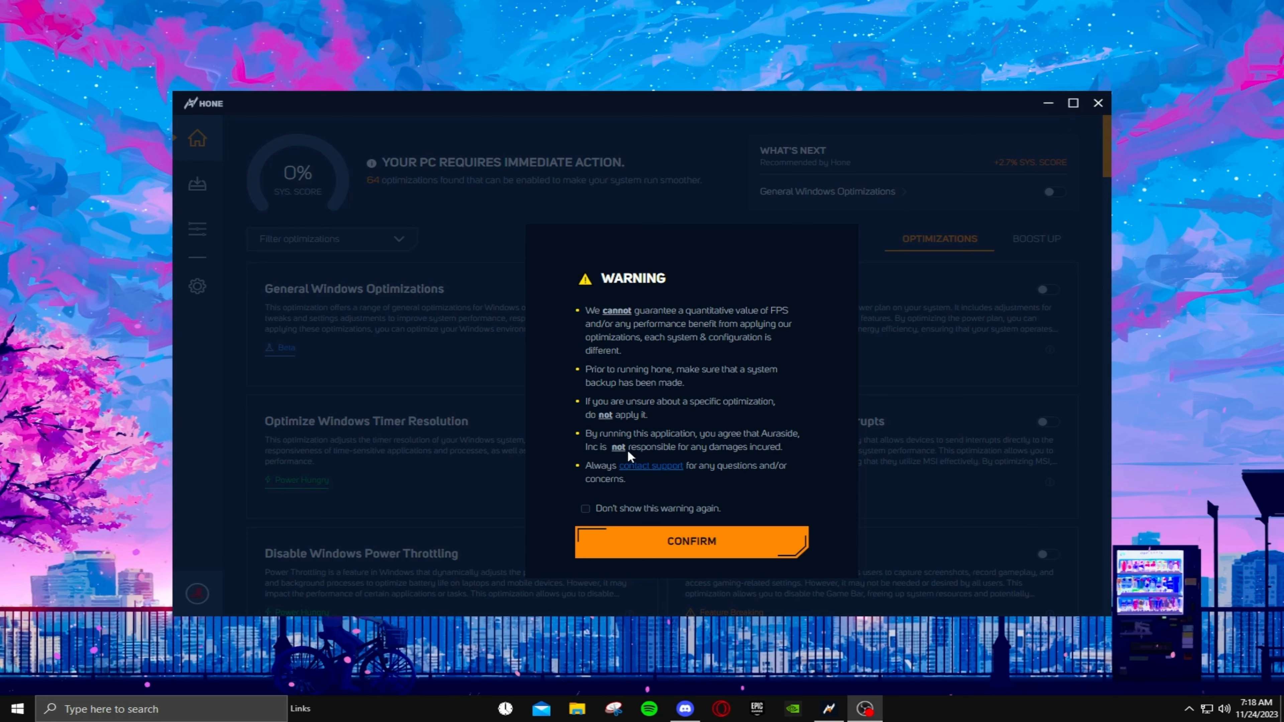
- Dismiss the warning so it is not shown again, and enable General Windows Optimizations and Optimize Windows Powerplan
left_click(622, 512)
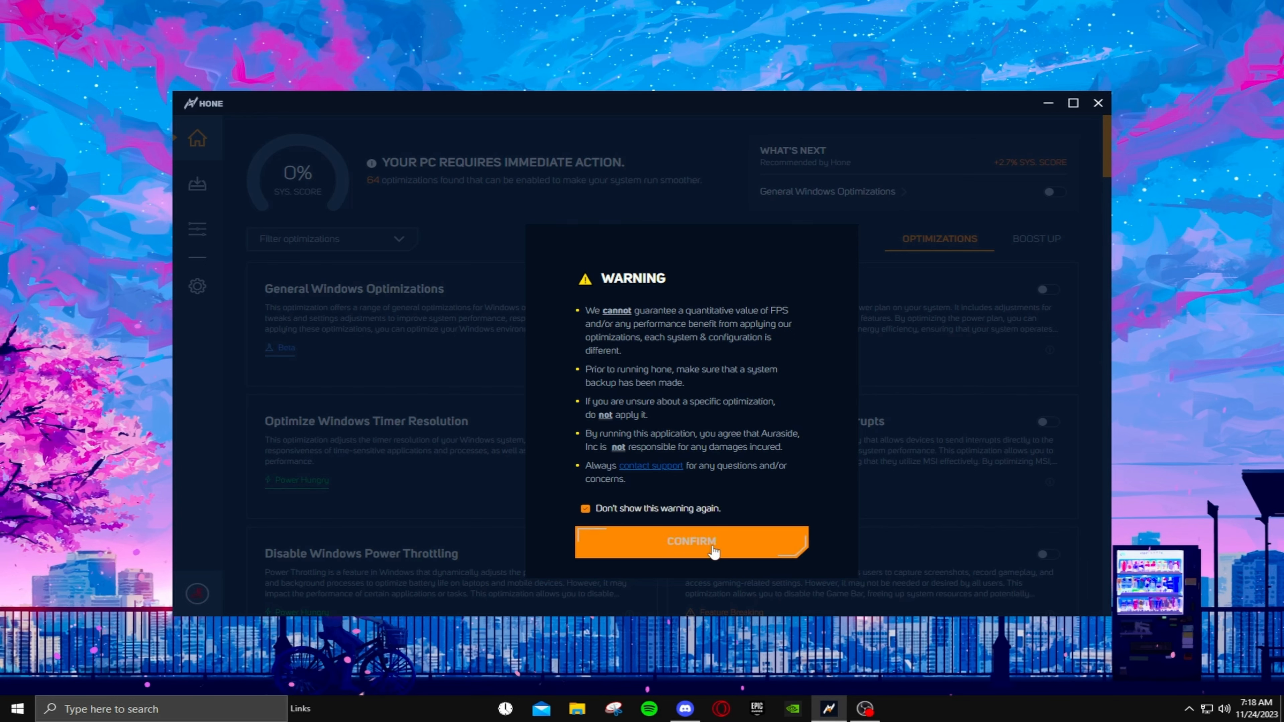
left_click(691, 545)
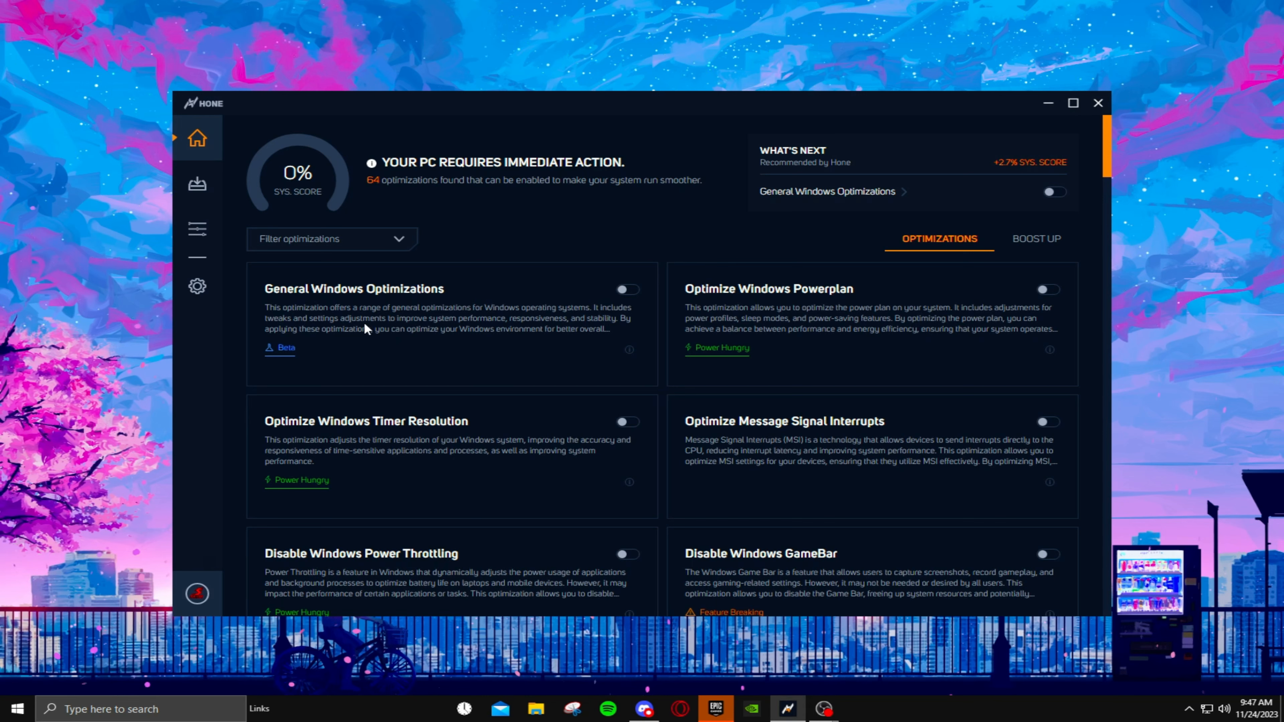
left_click(628, 289)
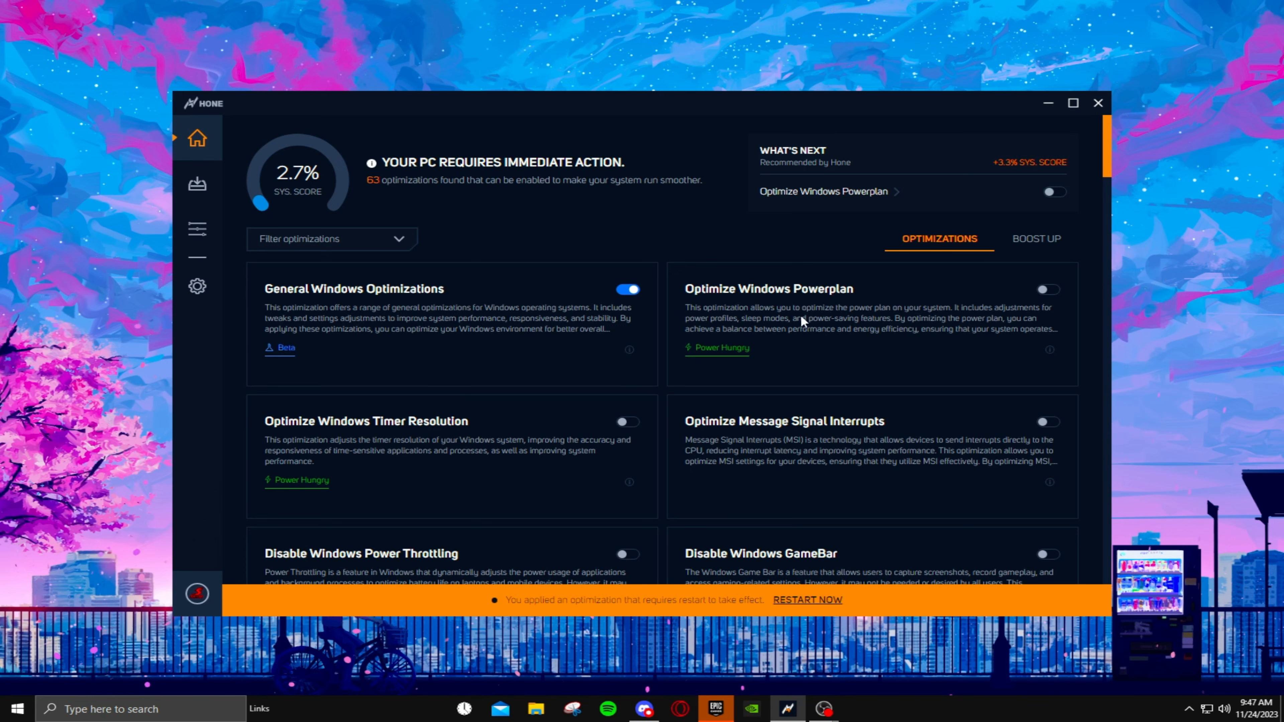
left_click(1049, 291)
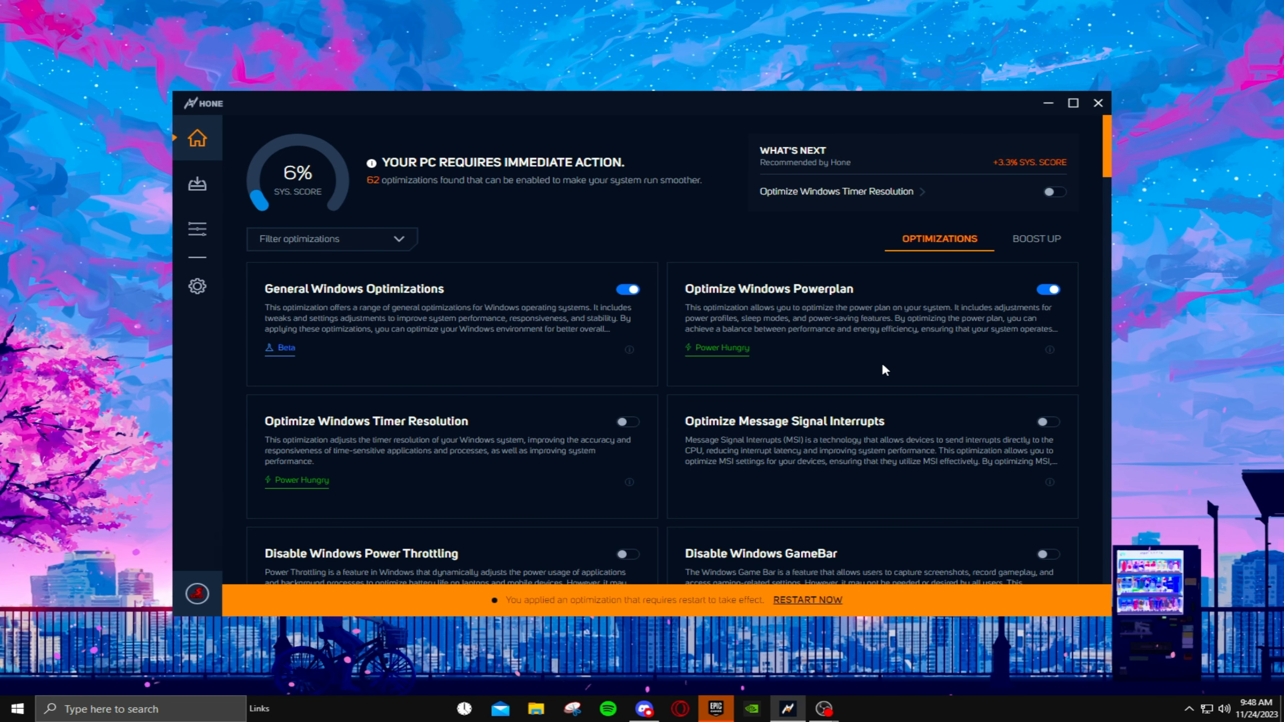
- Enable the Optimize Windows Timer Resolution and Optimize Message Signal Interrupts optimizations
scroll(917, 323, "down", 2)
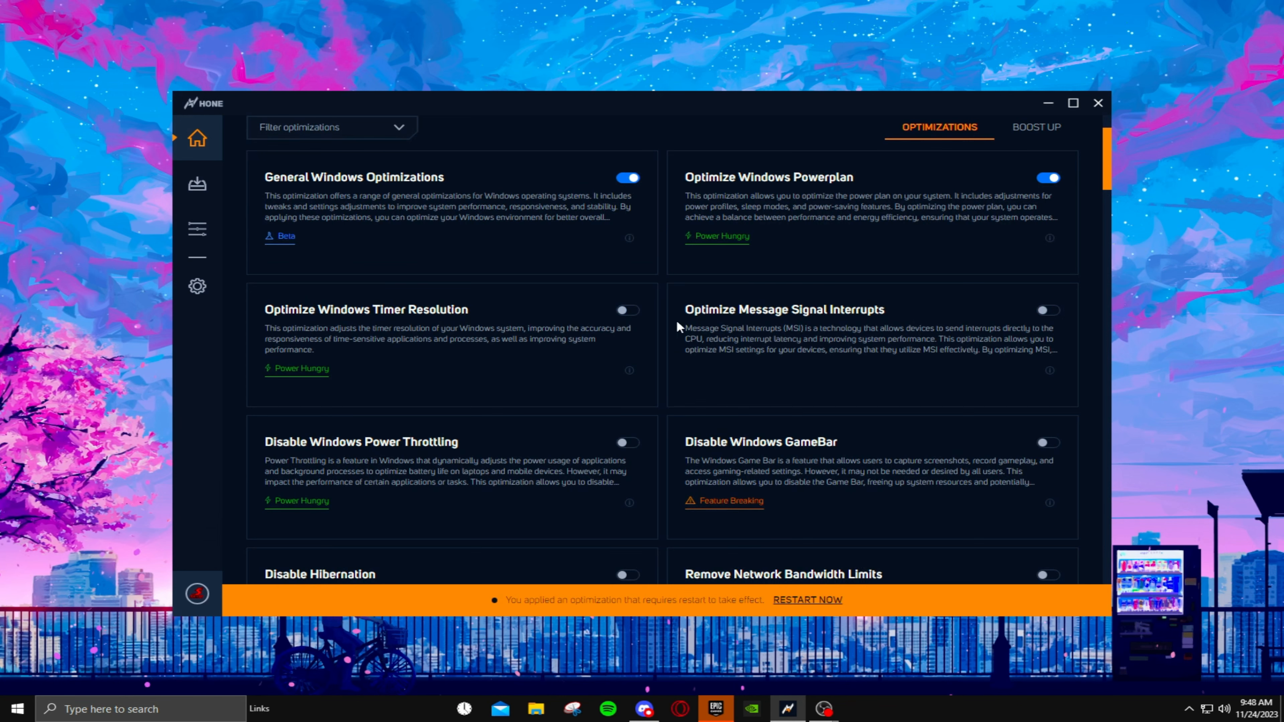
left_click(625, 310)
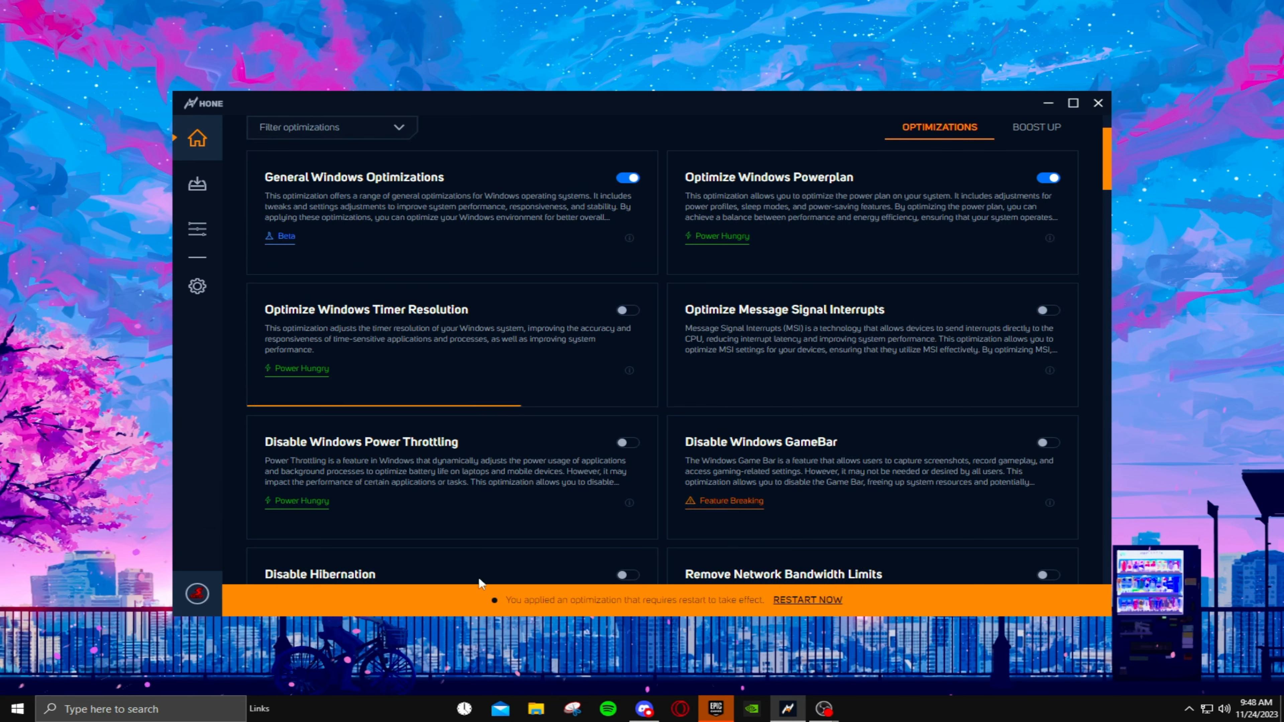
left_click(752, 290)
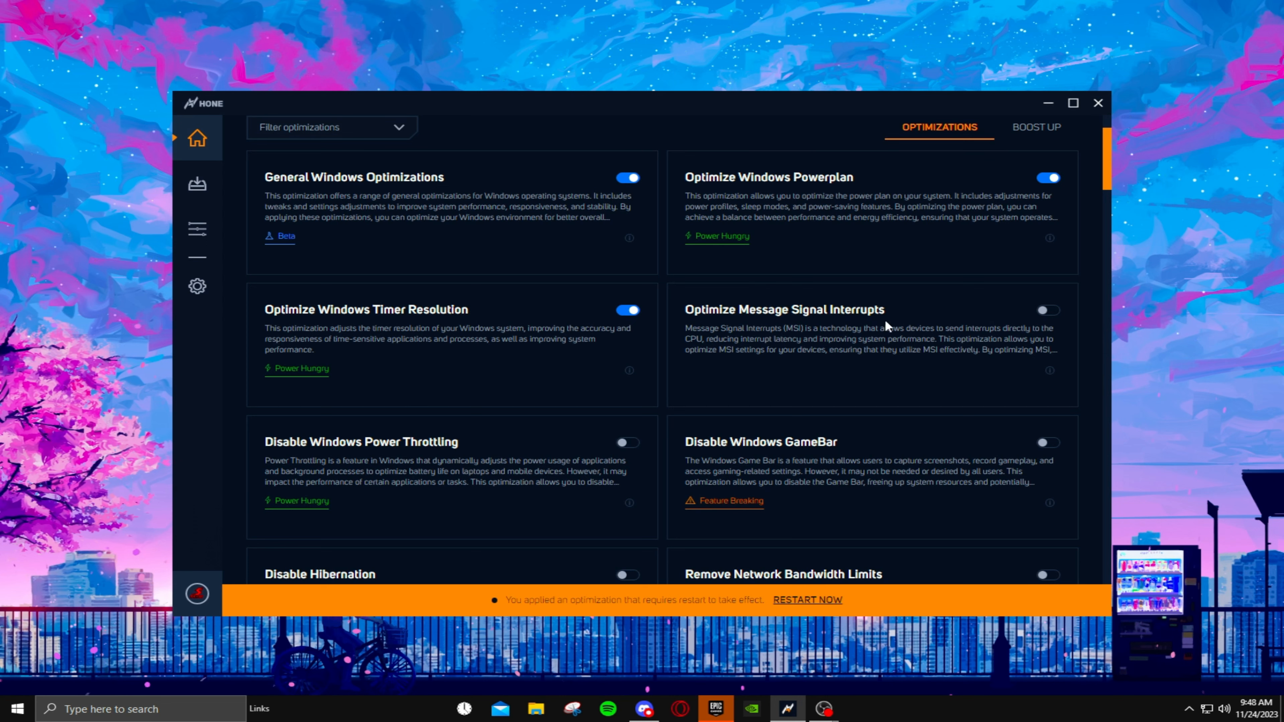
left_click(1052, 313)
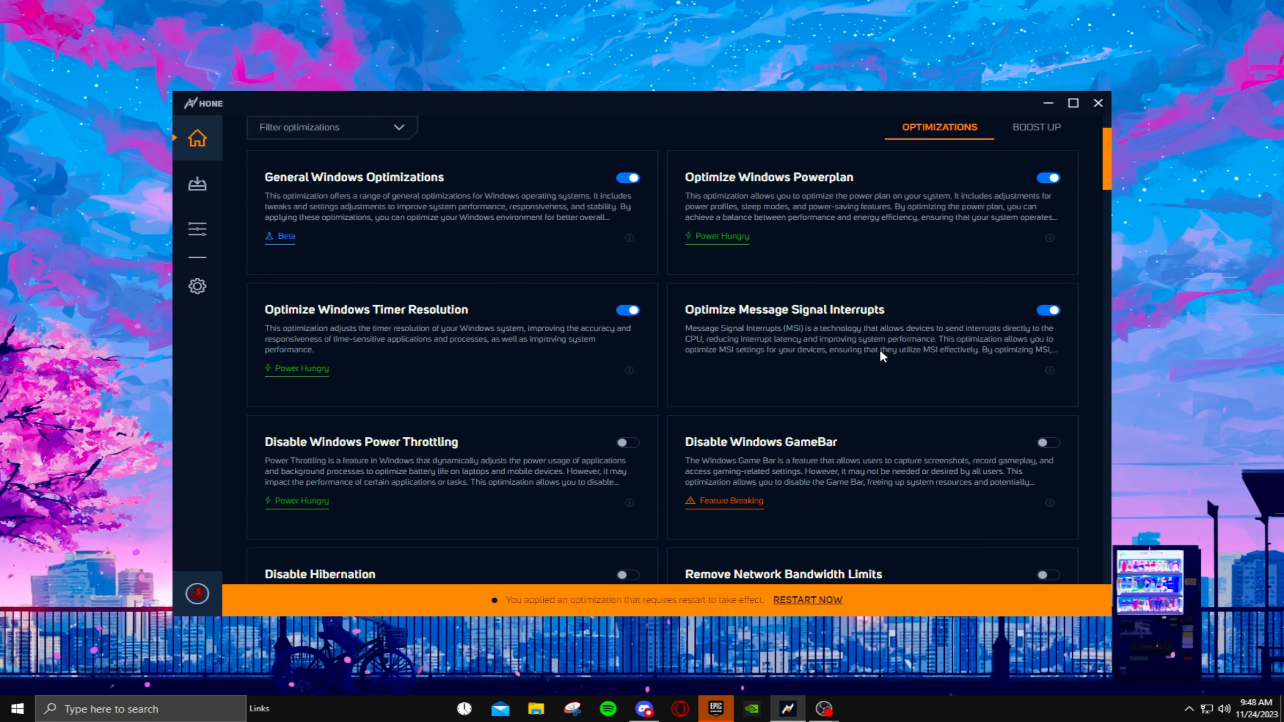
- Enable Disable Windows Power Throttling and Disable Windows GameBar, acknowledging the GameBar option's feature-breaking notice
scroll(809, 374, "down", 2)
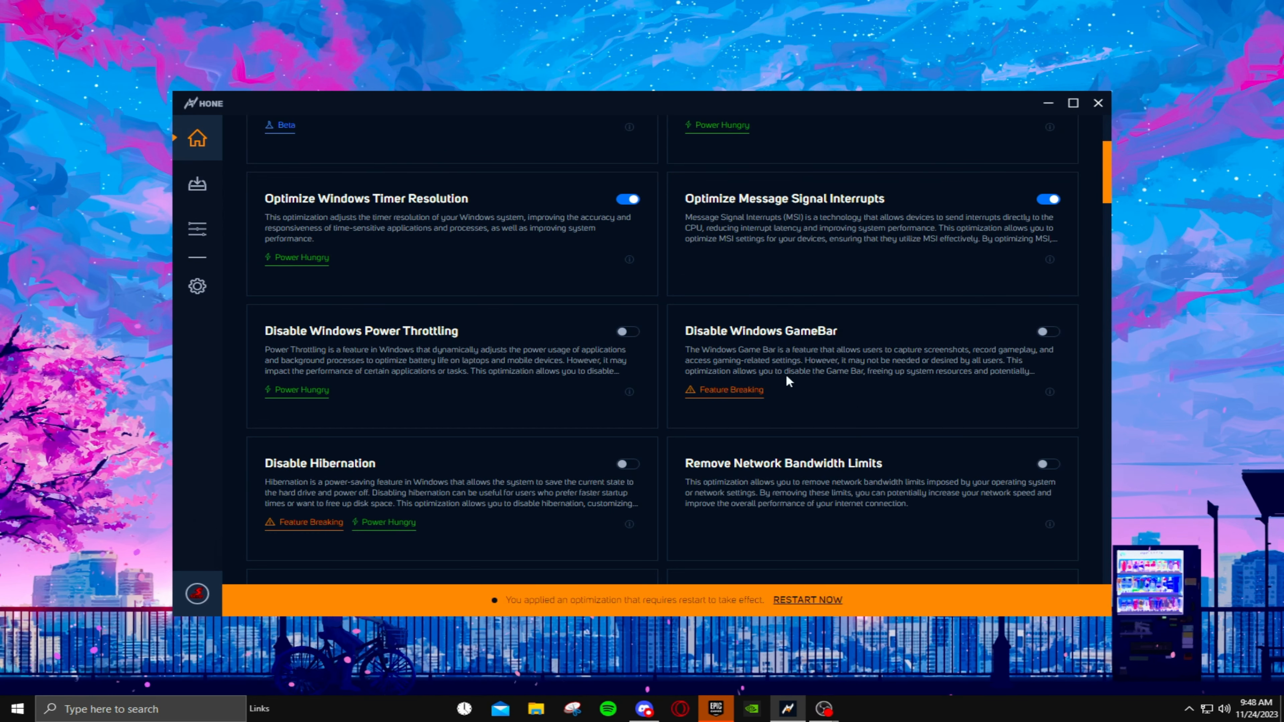
left_click(627, 332)
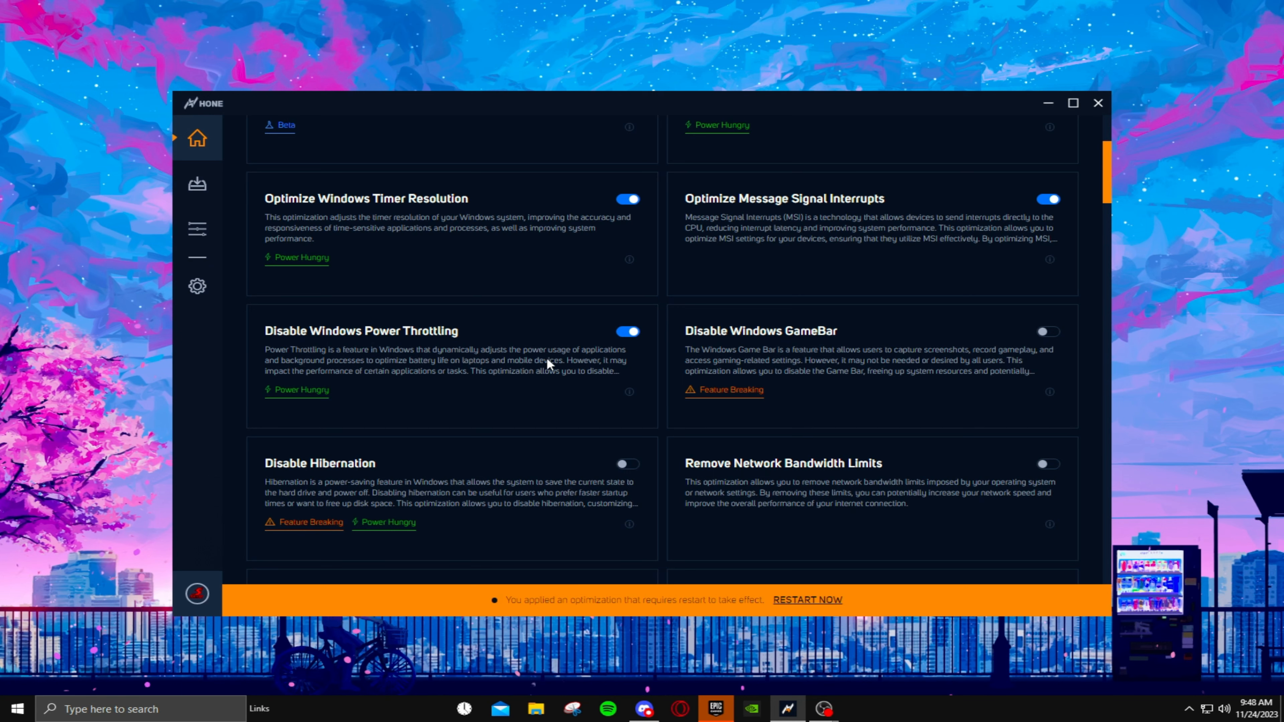
left_click(1046, 332)
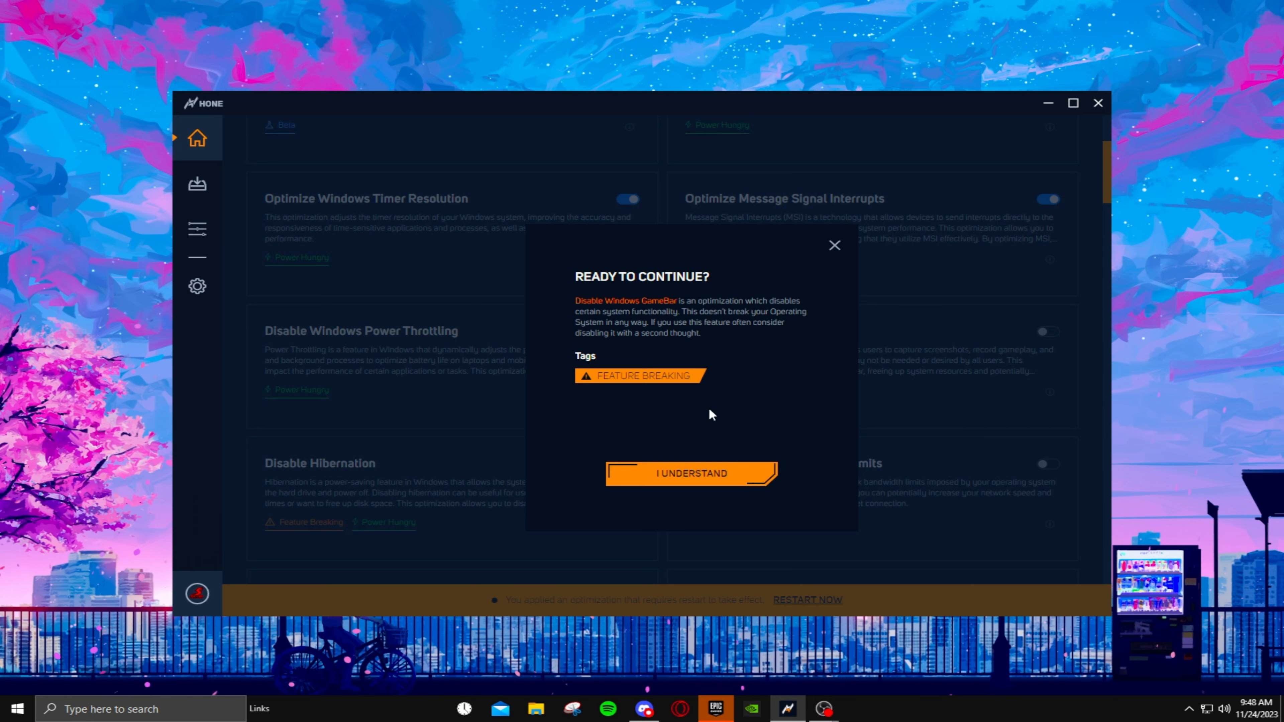
left_click(700, 479)
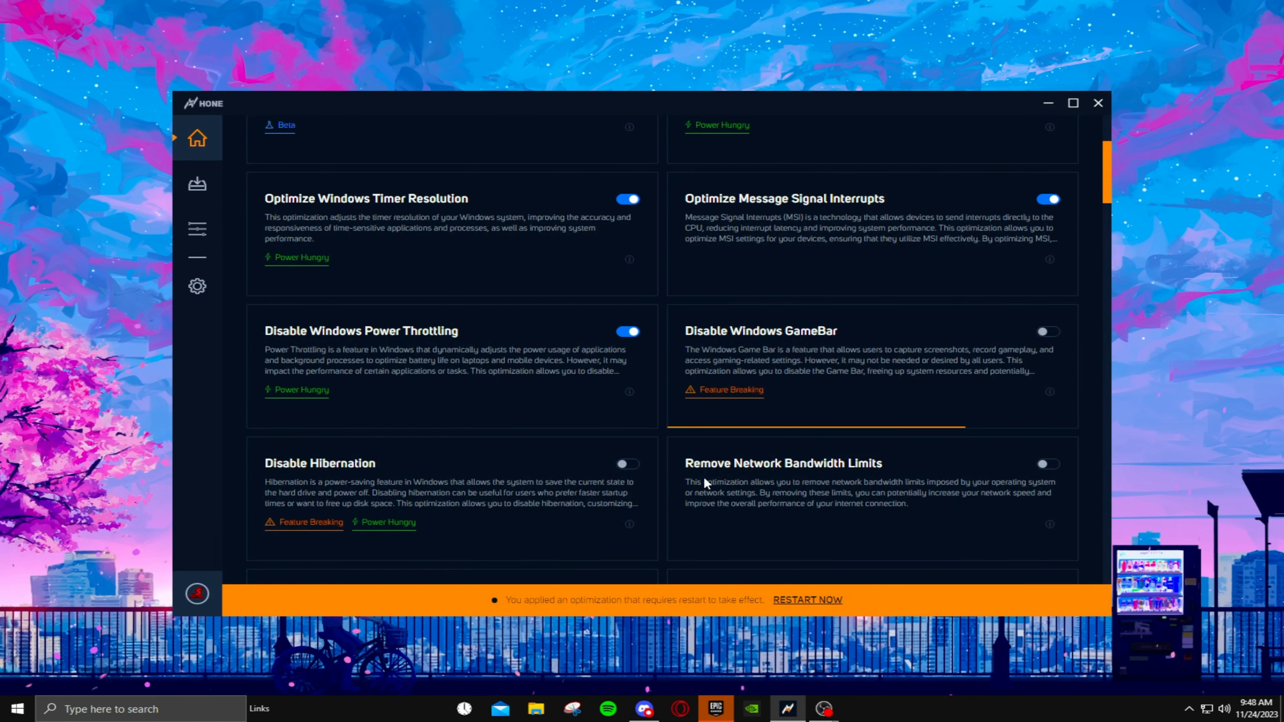
- Enable Disable Hibernation, acknowledging its notice, and turn on Remove Network Bandwidth Limits
scroll(885, 383, "down", 2)
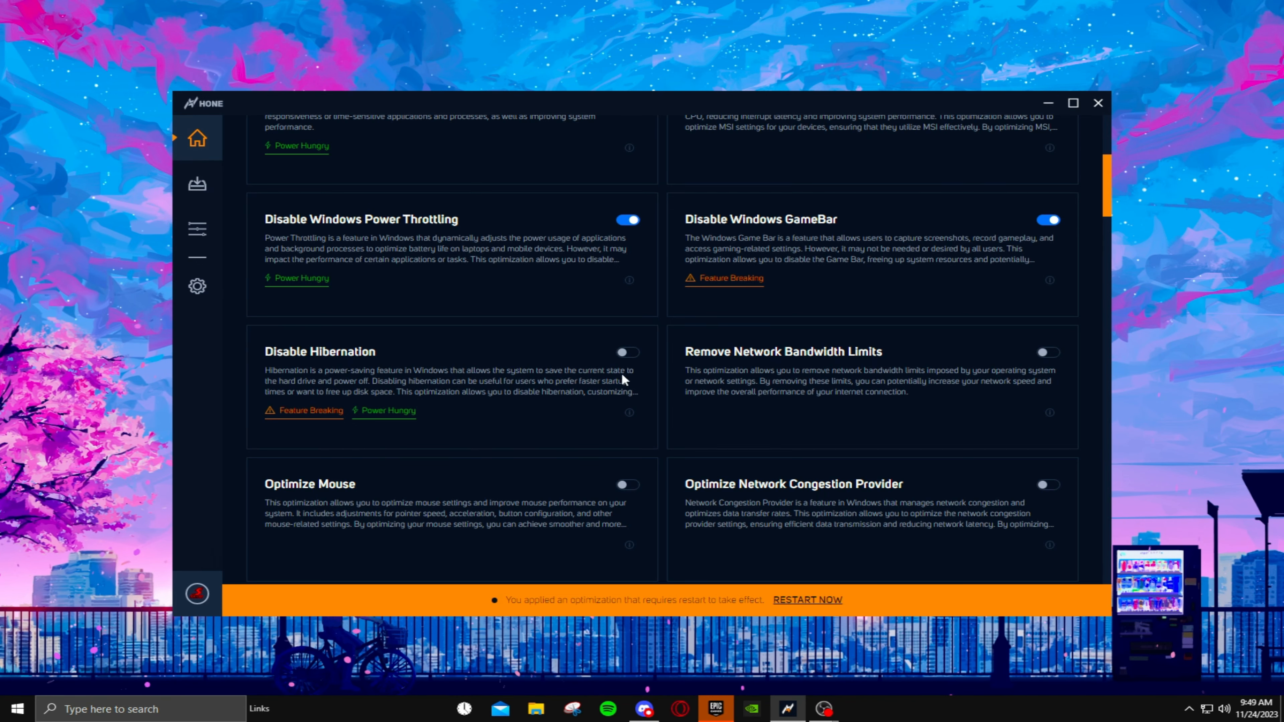
left_click(632, 354)
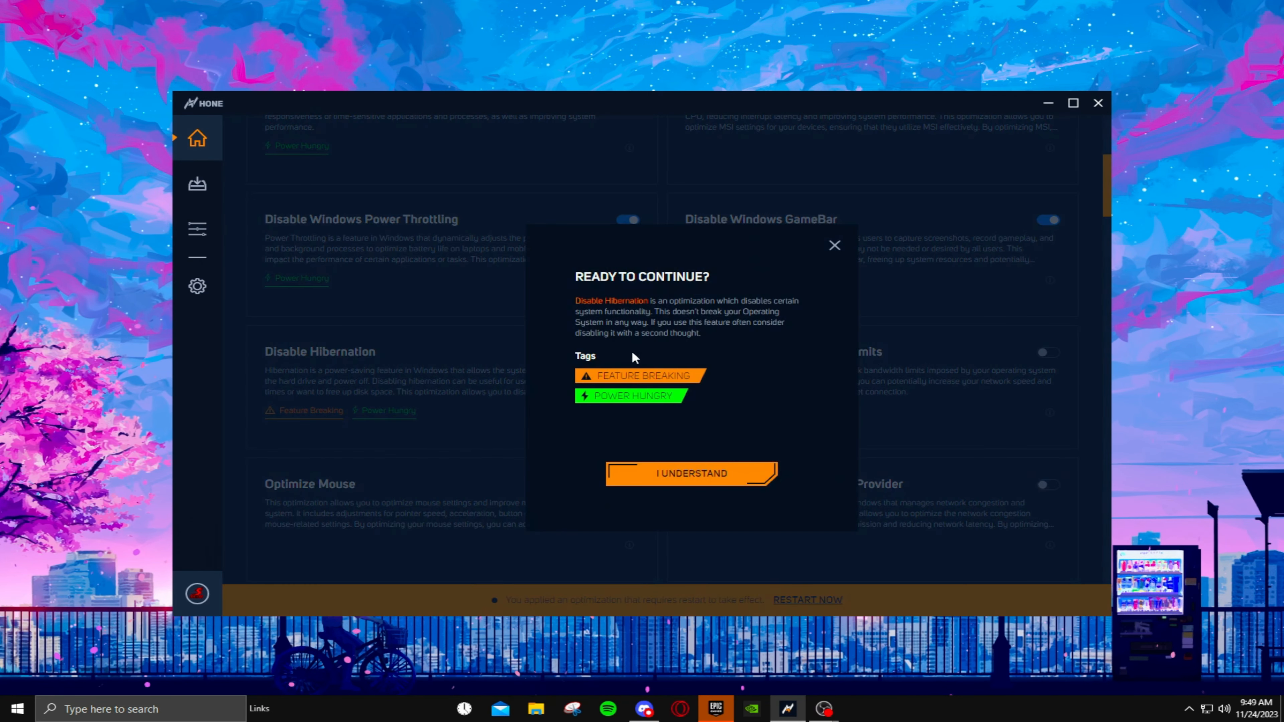
left_click(668, 475)
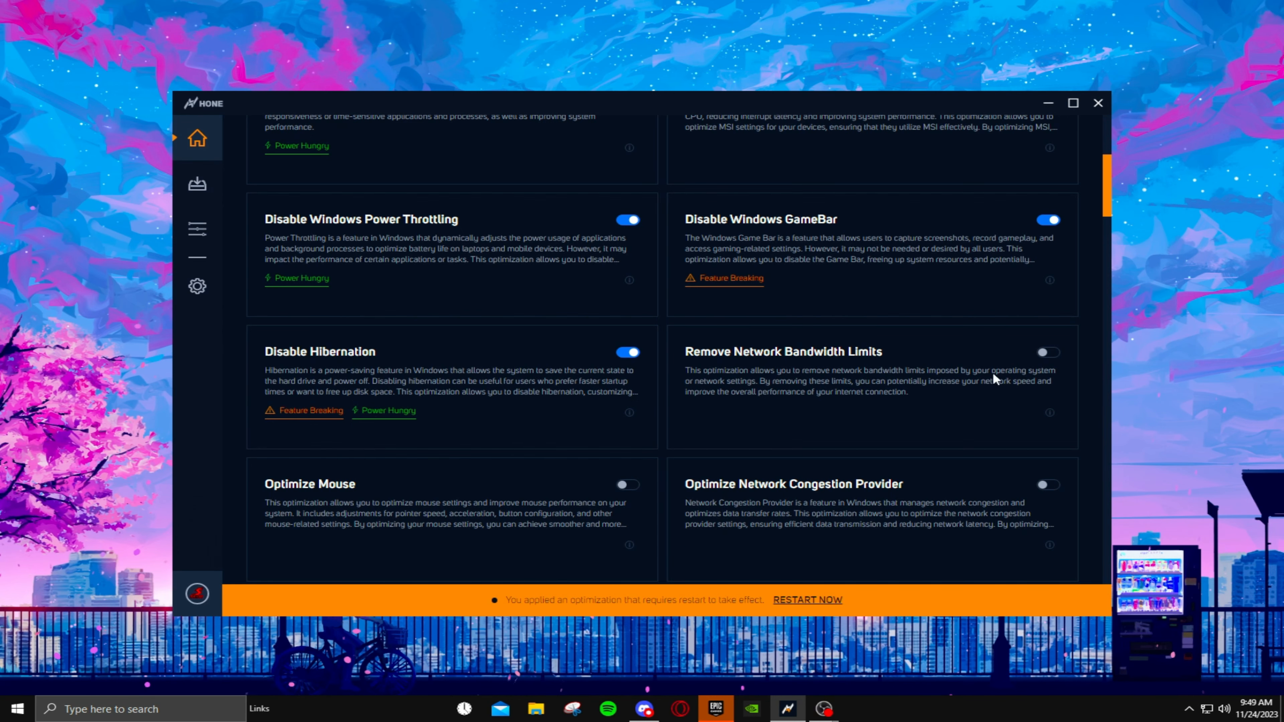
left_click(1046, 352)
- Enable the Optimize Mouse and Optimize Network Congestion Provider optimizations
scroll(622, 313, "down", 4)
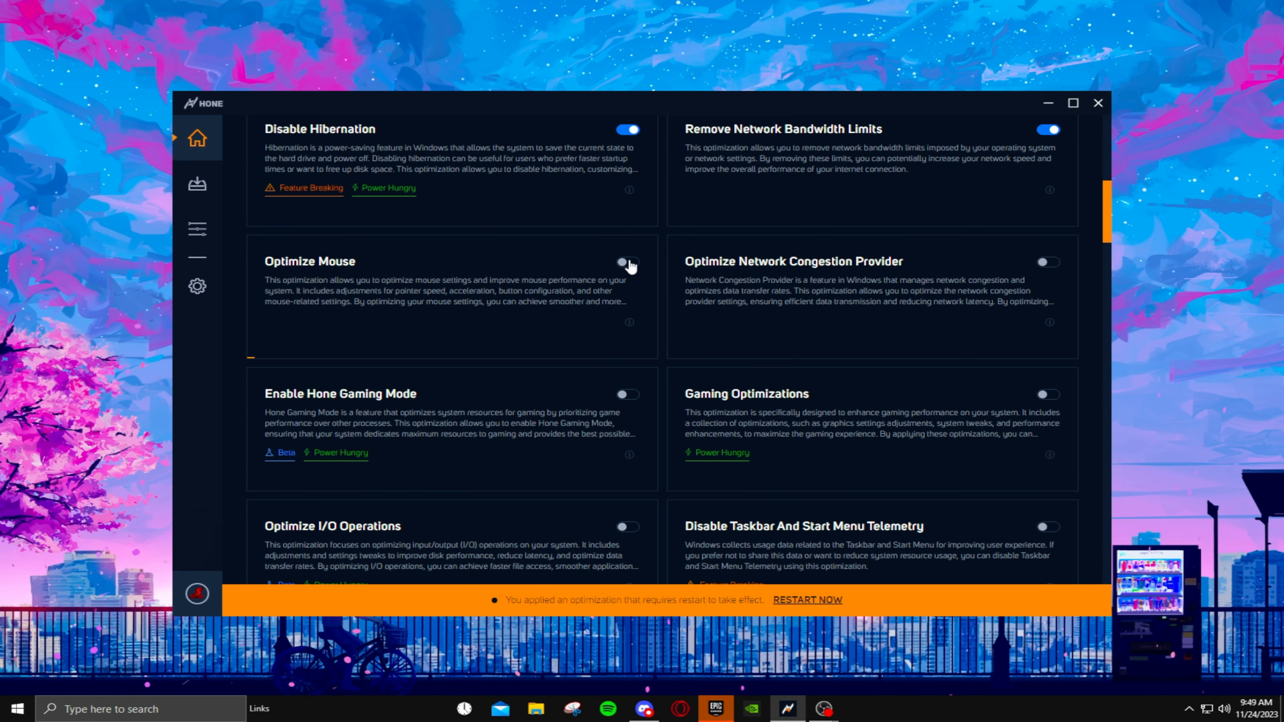
scroll(756, 286, "up", 2)
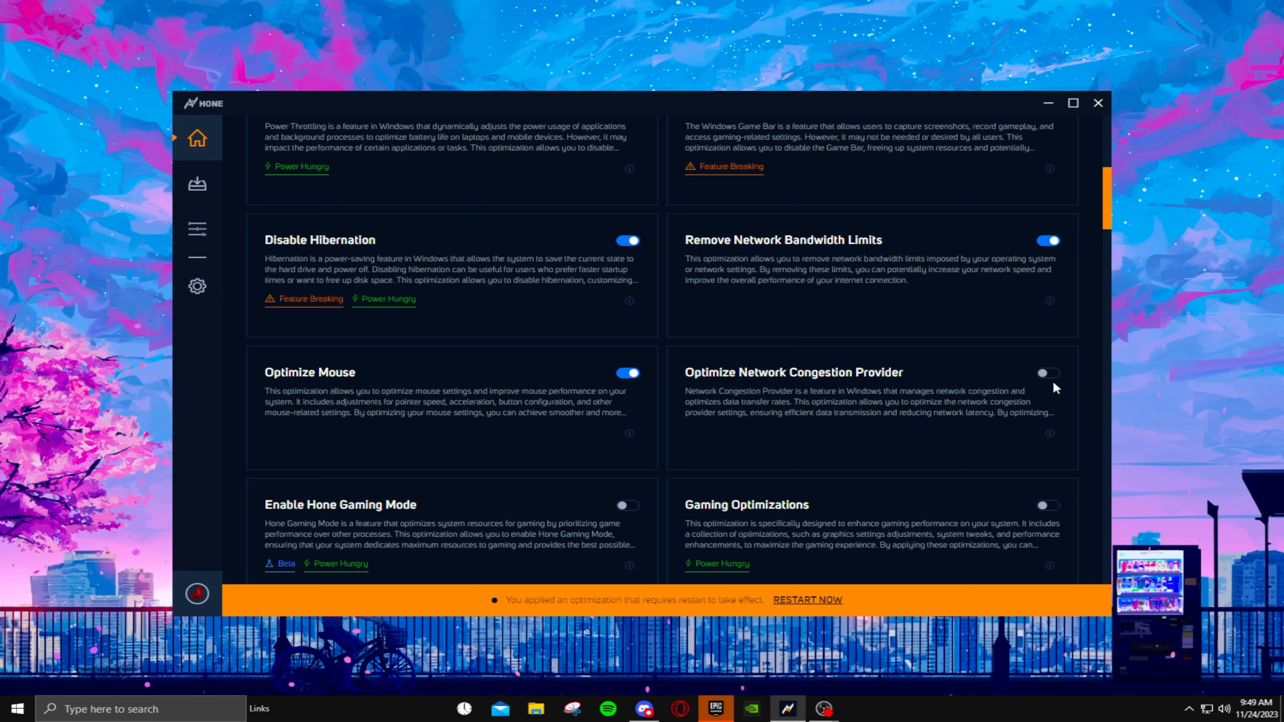
left_click(1046, 373)
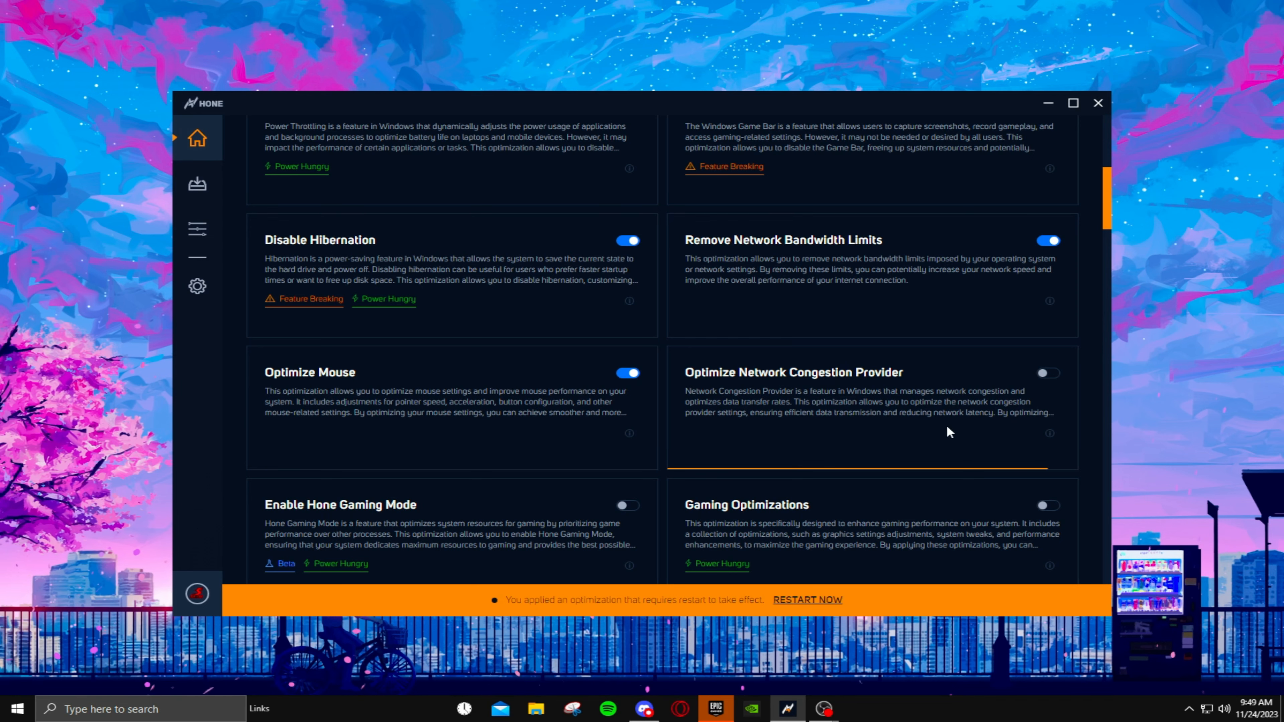
mouse_move(1104, 224)
left_mouse_down()
mouse_move(1126, 159)
mouse_move(1126, 227)
left_mouse_up()
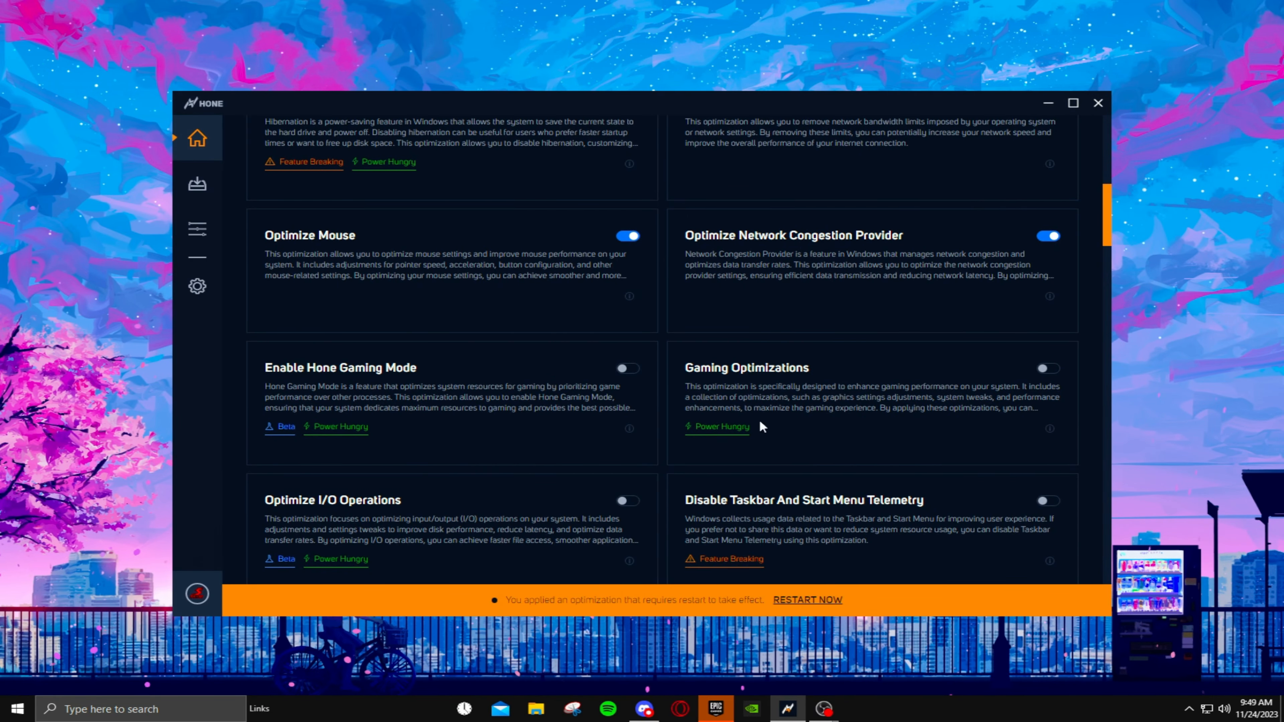
mouse_move(1103, 244)
left_mouse_down()
mouse_move(1080, 512)
mouse_move(1071, 393)
mouse_move(1100, 251)
left_mouse_up()
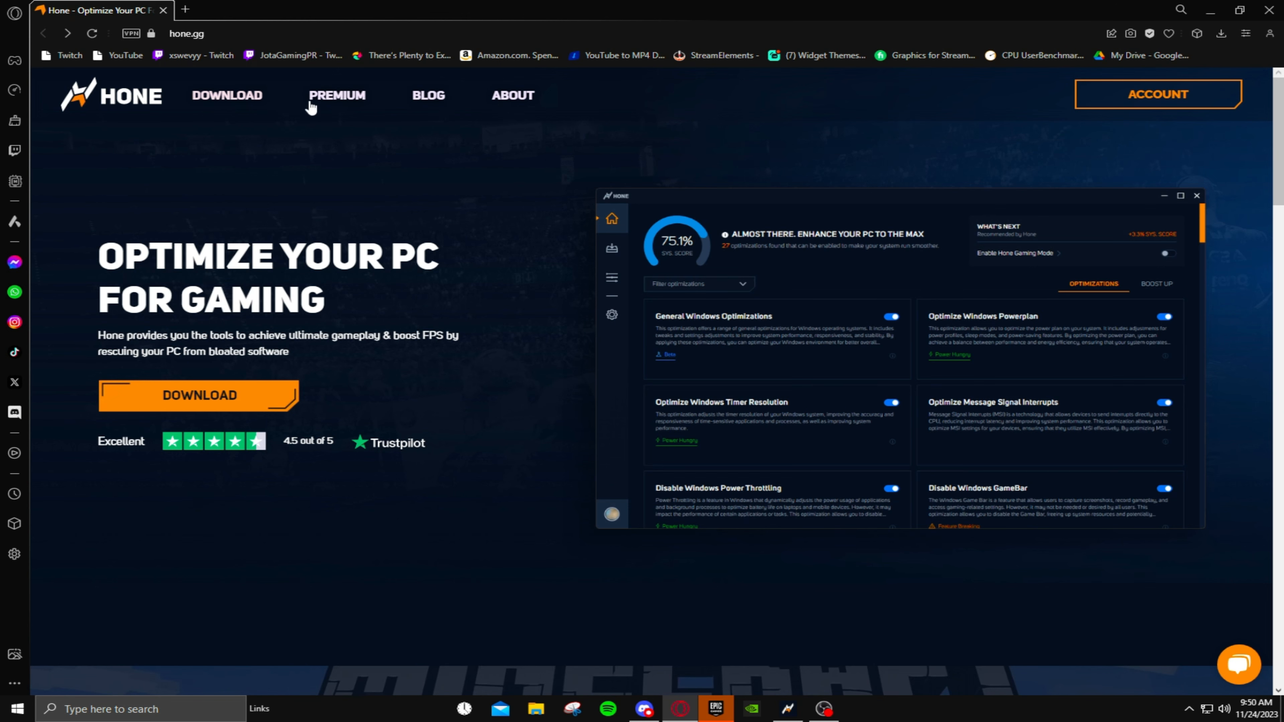
- On the Hone website in the browser, open the Premium page and compare the Free and Premium plans under monthly and yearly billing
left_click(351, 99)
scroll(497, 177, "down", 2)
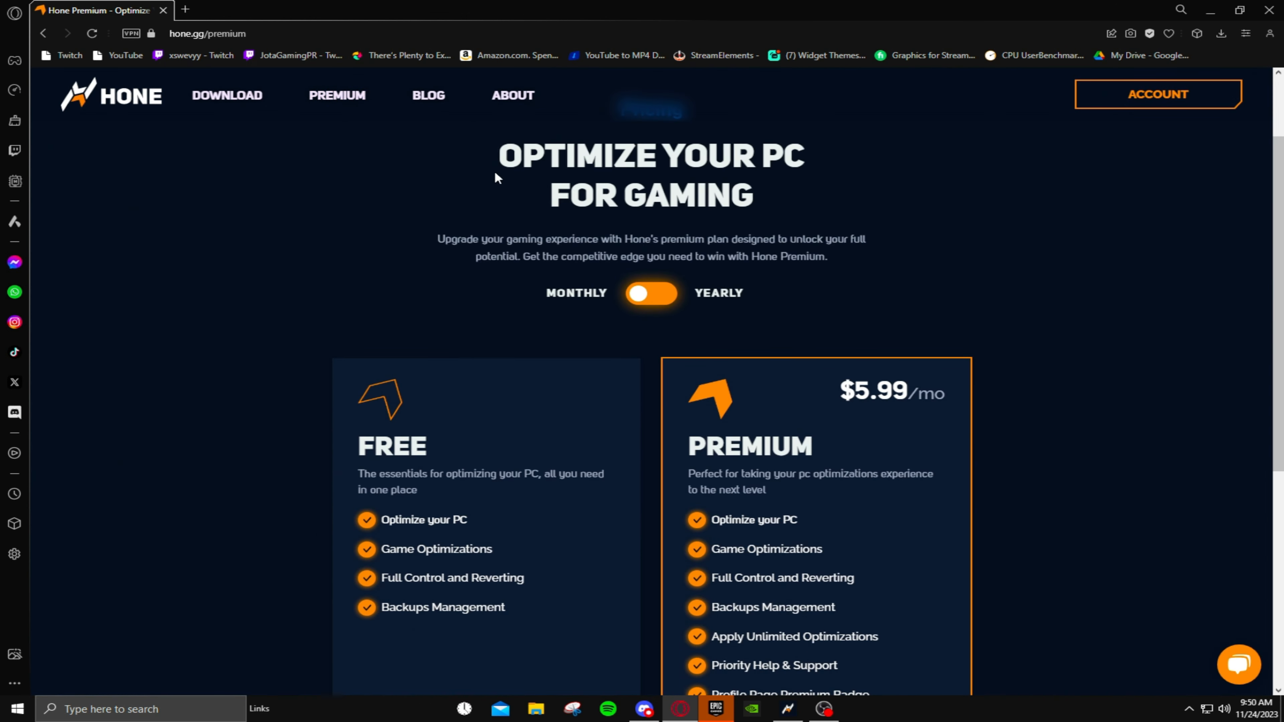
scroll(667, 297, "down", 4)
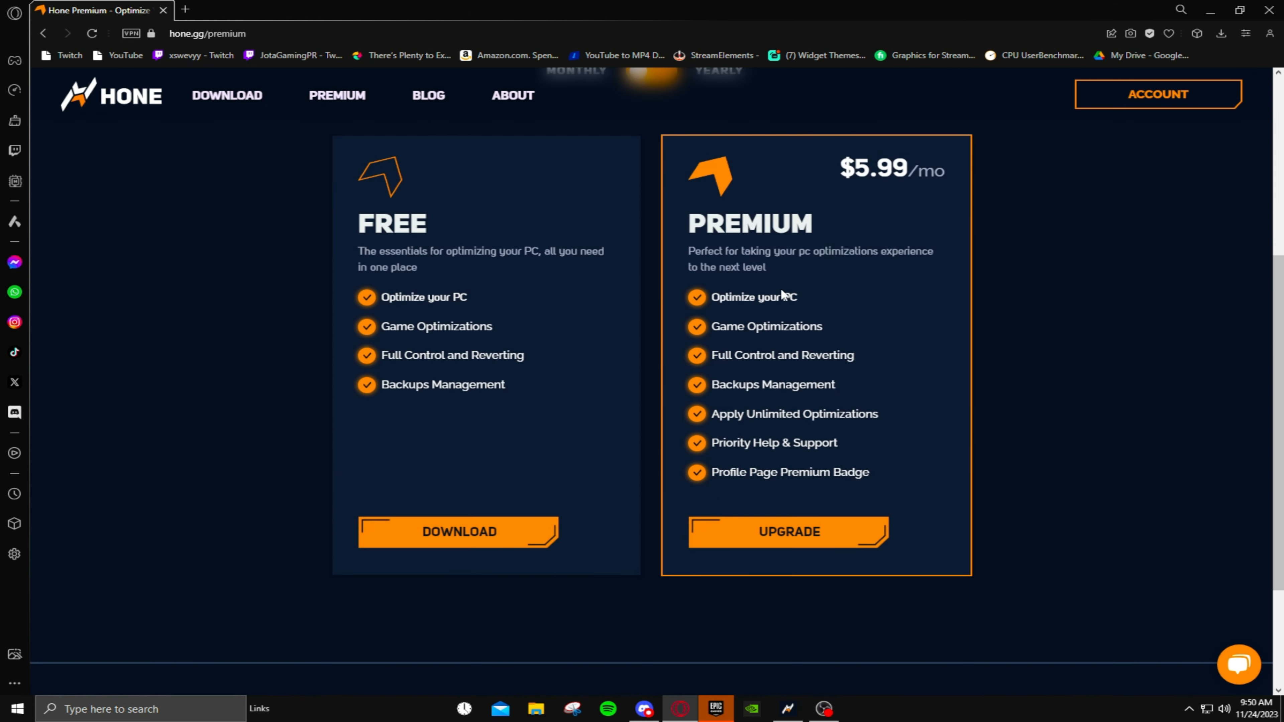
scroll(889, 382, "up", 2)
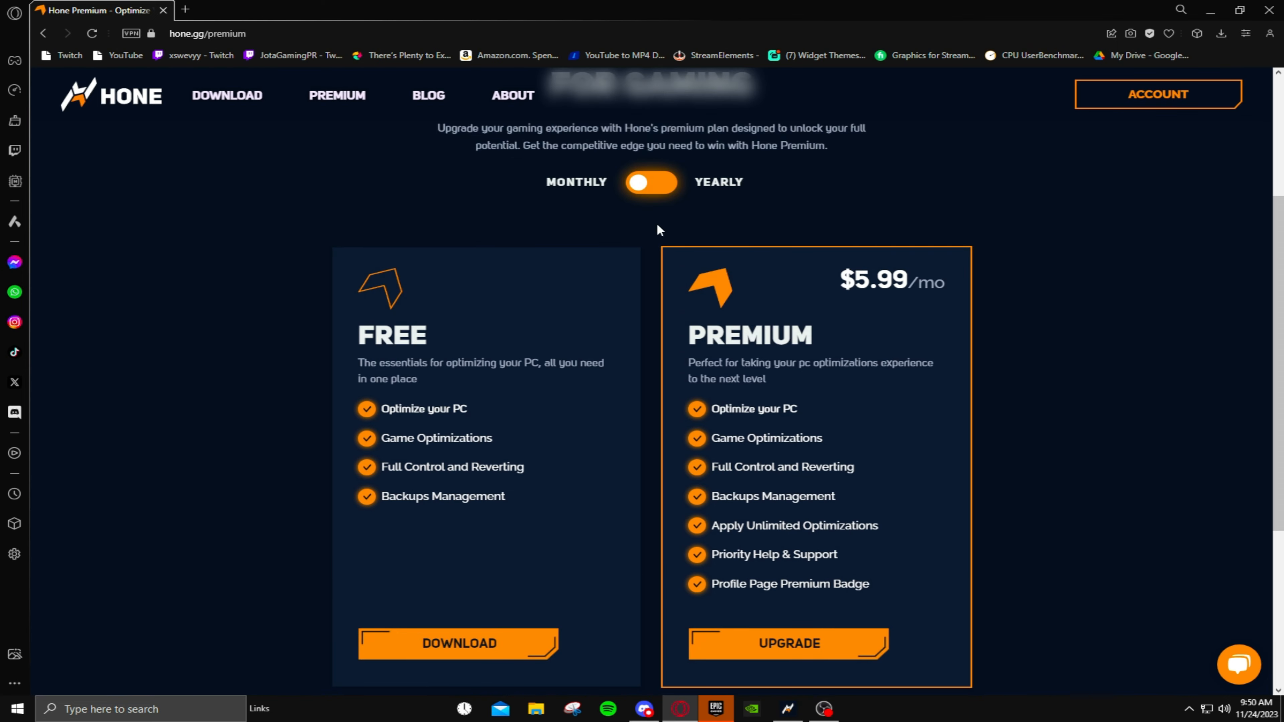
left_click(663, 188)
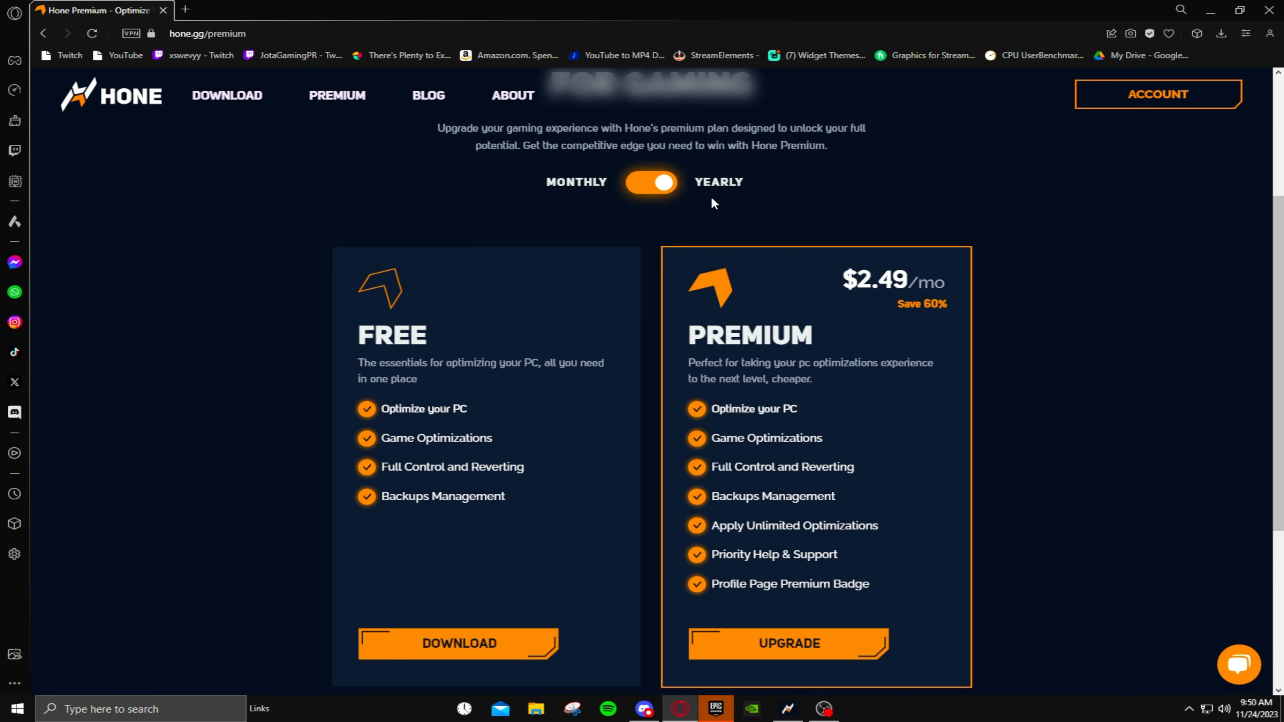
left_click(656, 171)
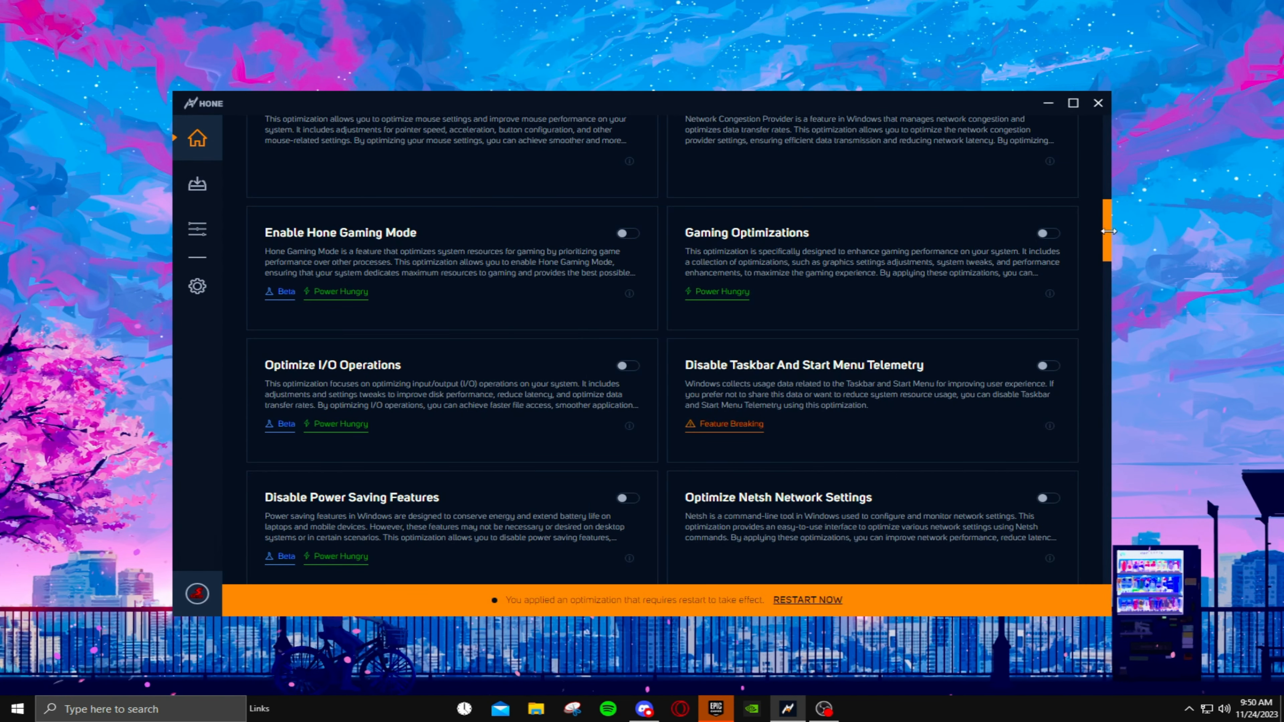
- Examine the full list of Hone optimizations from end to end, checking which ones are enabled and which are left off
left_click_drag(1104, 221, 1152, 415)
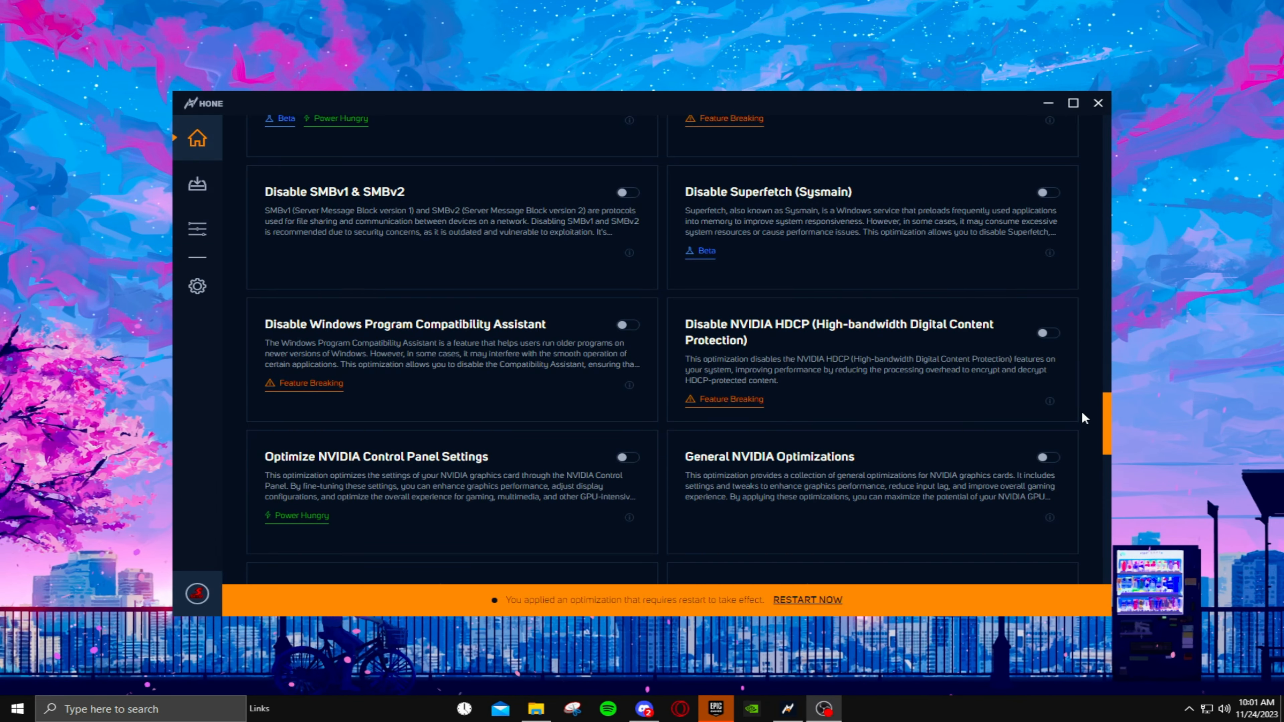
left_click_drag(1107, 422, 1114, 147)
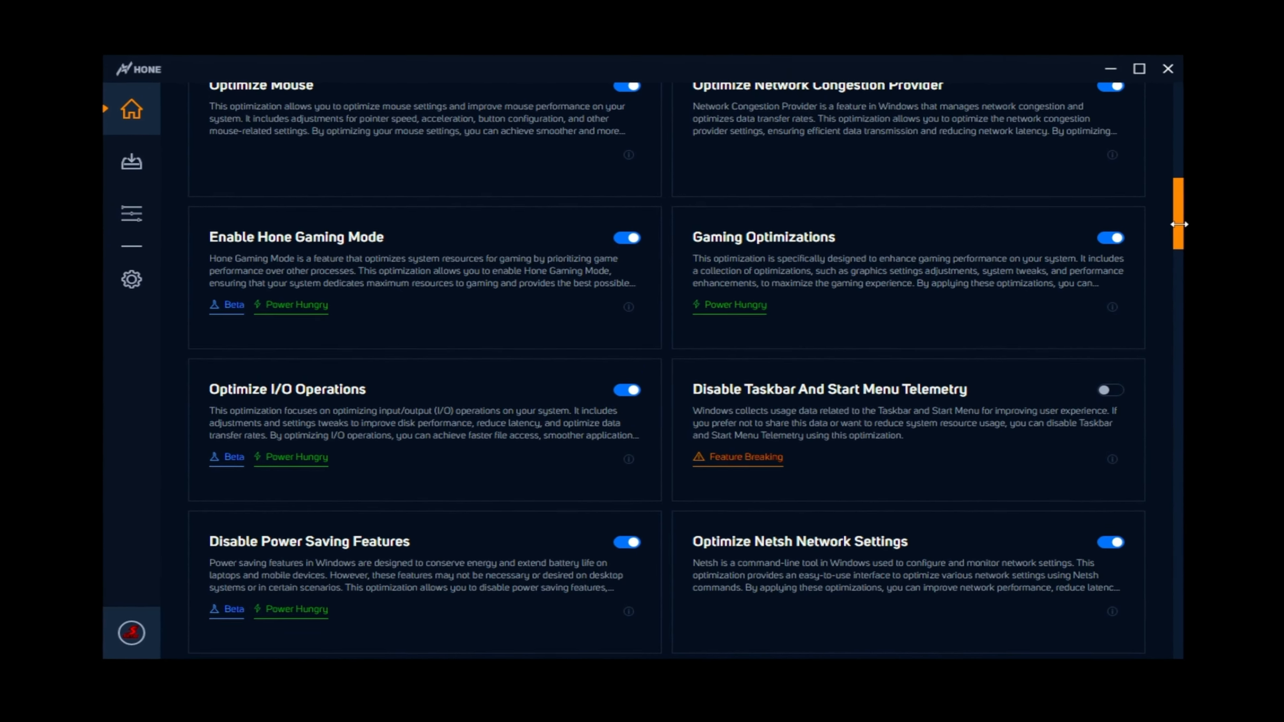
left_click_drag(1209, 206, 1212, 718)
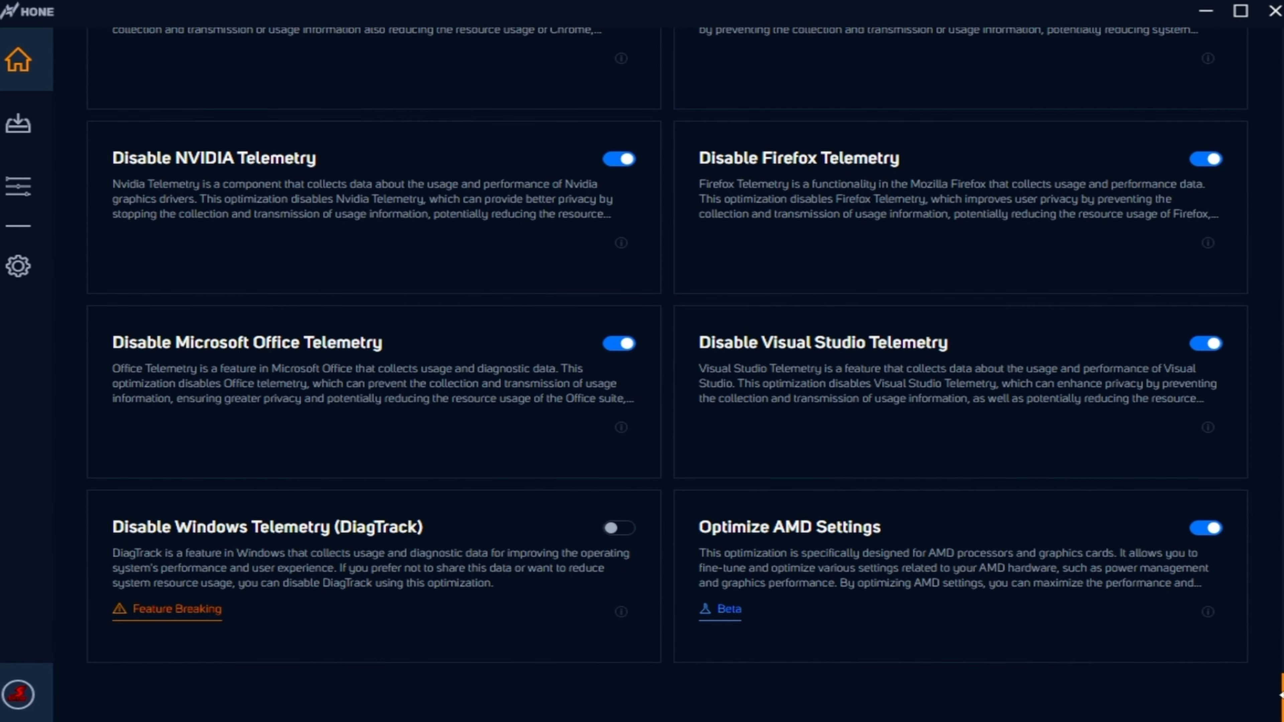
scroll(667, 375, "up", 4)
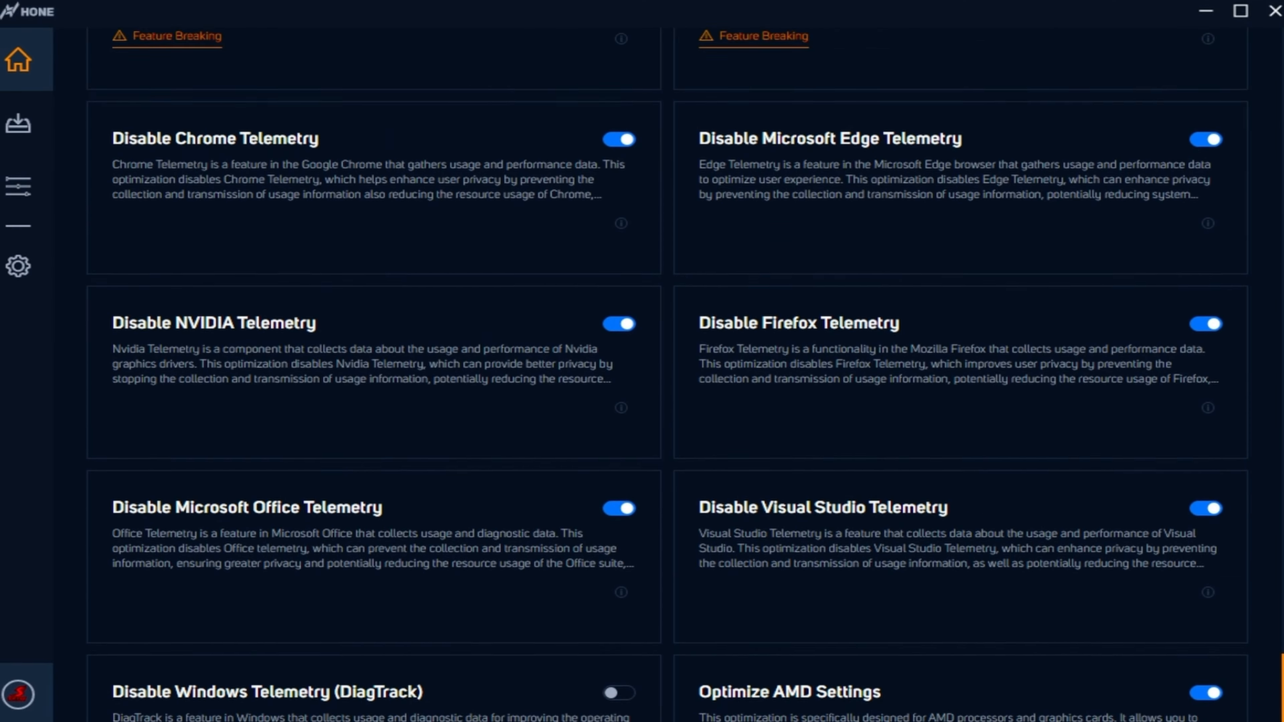
scroll(667, 375, "up", 12)
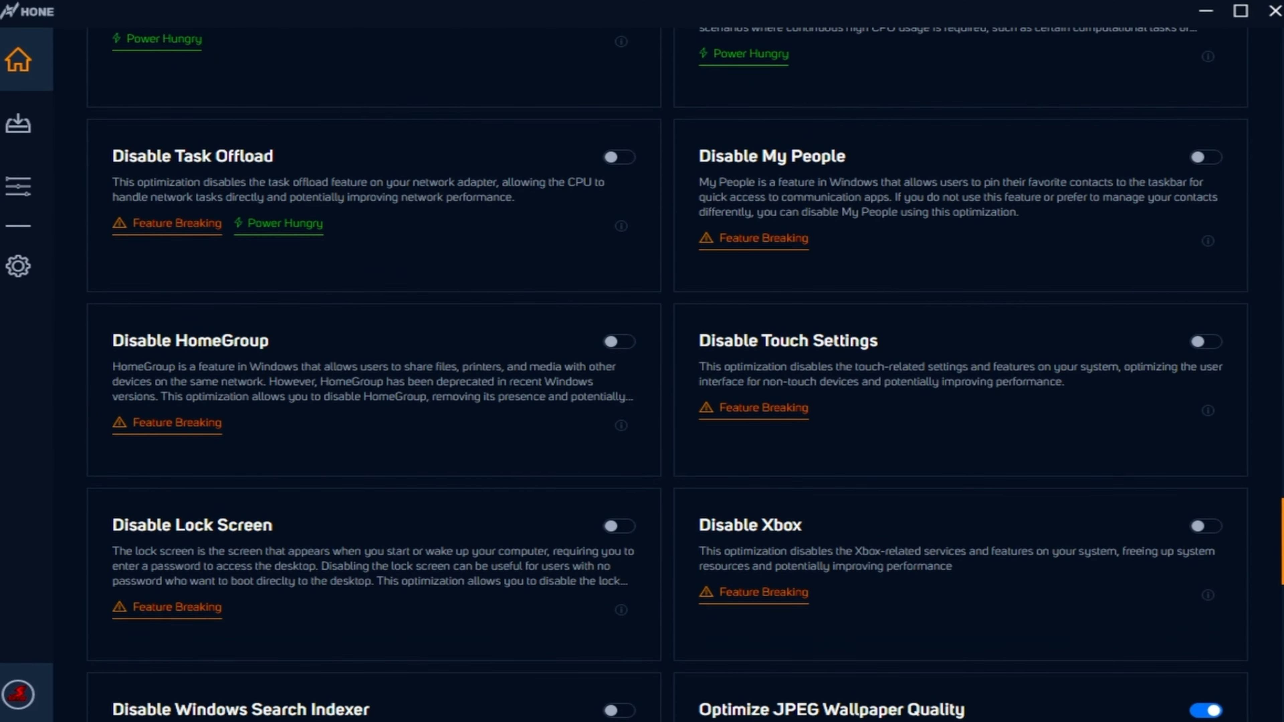
scroll(668, 374, "up", 6)
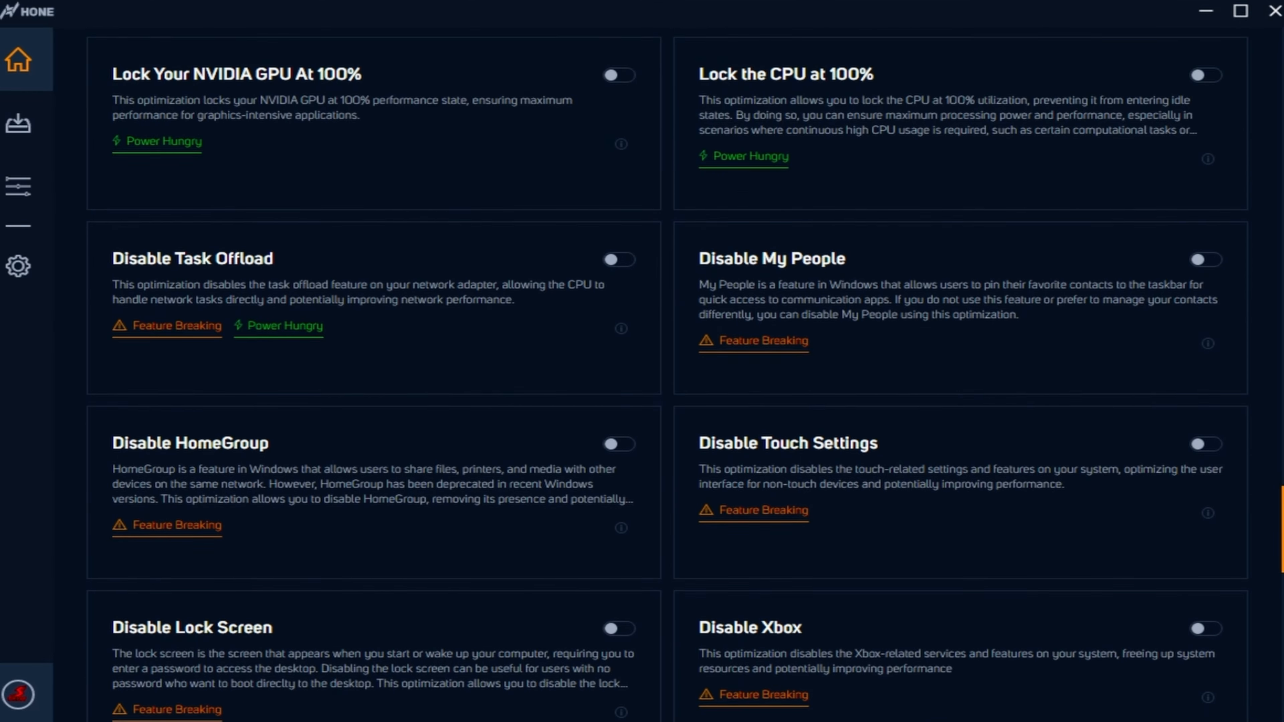
scroll(667, 374, "up", 2)
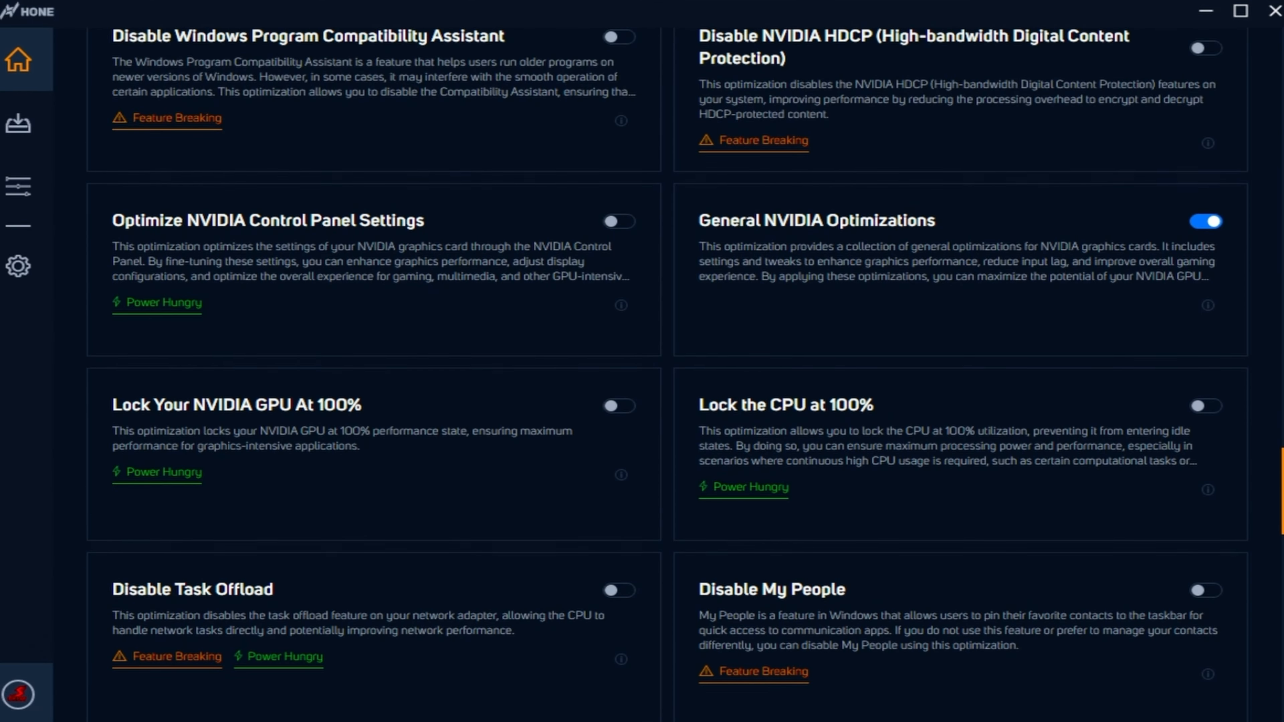
scroll(667, 374, "up", 3)
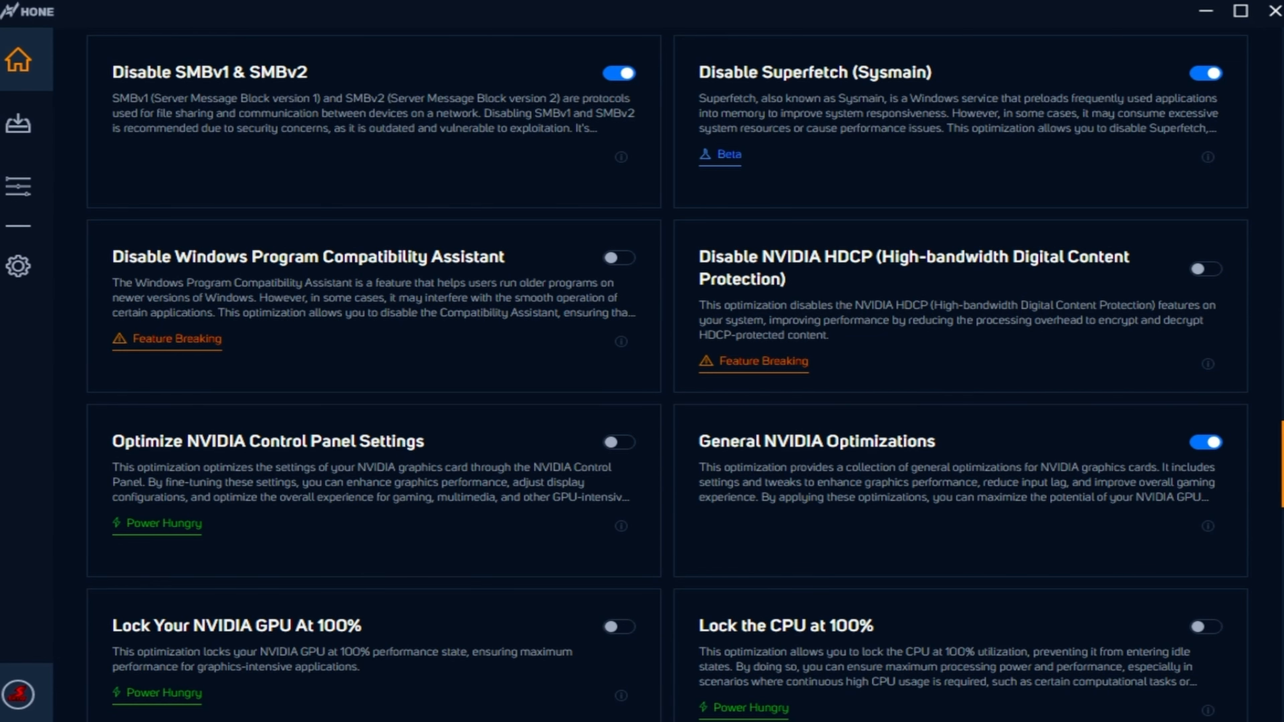
scroll(668, 374, "up", 10)
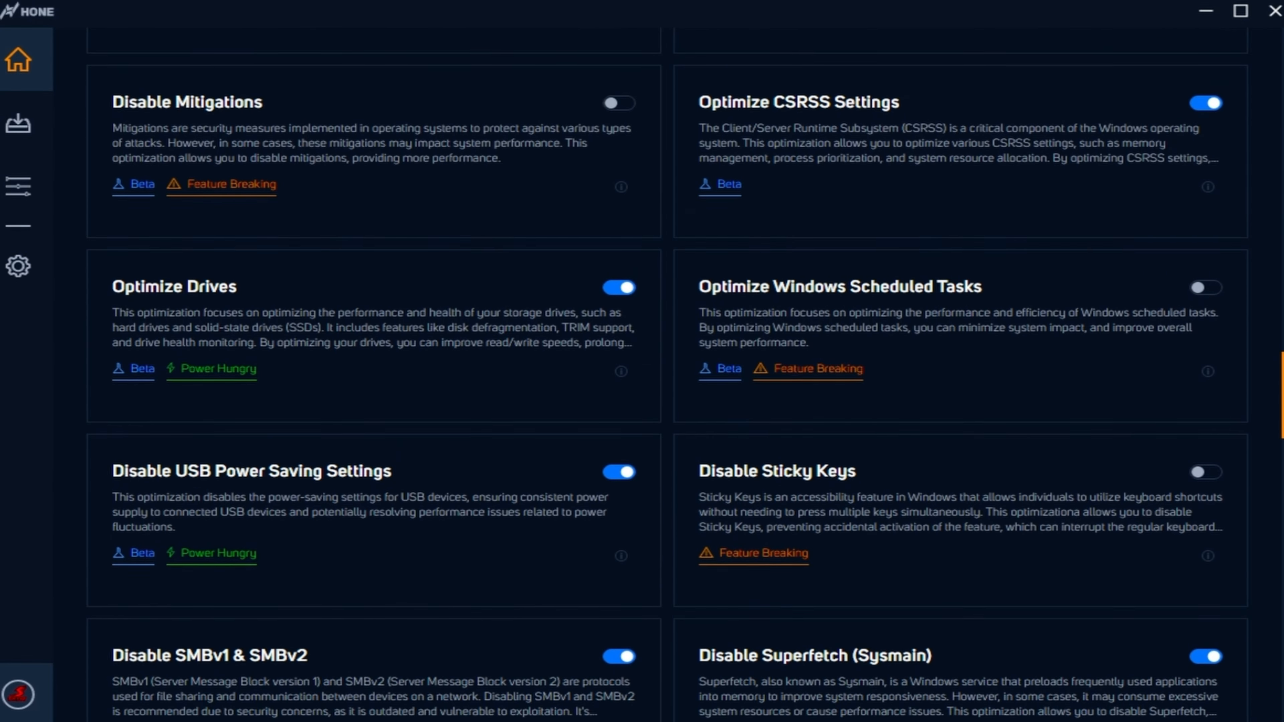
scroll(668, 374, "up", 8)
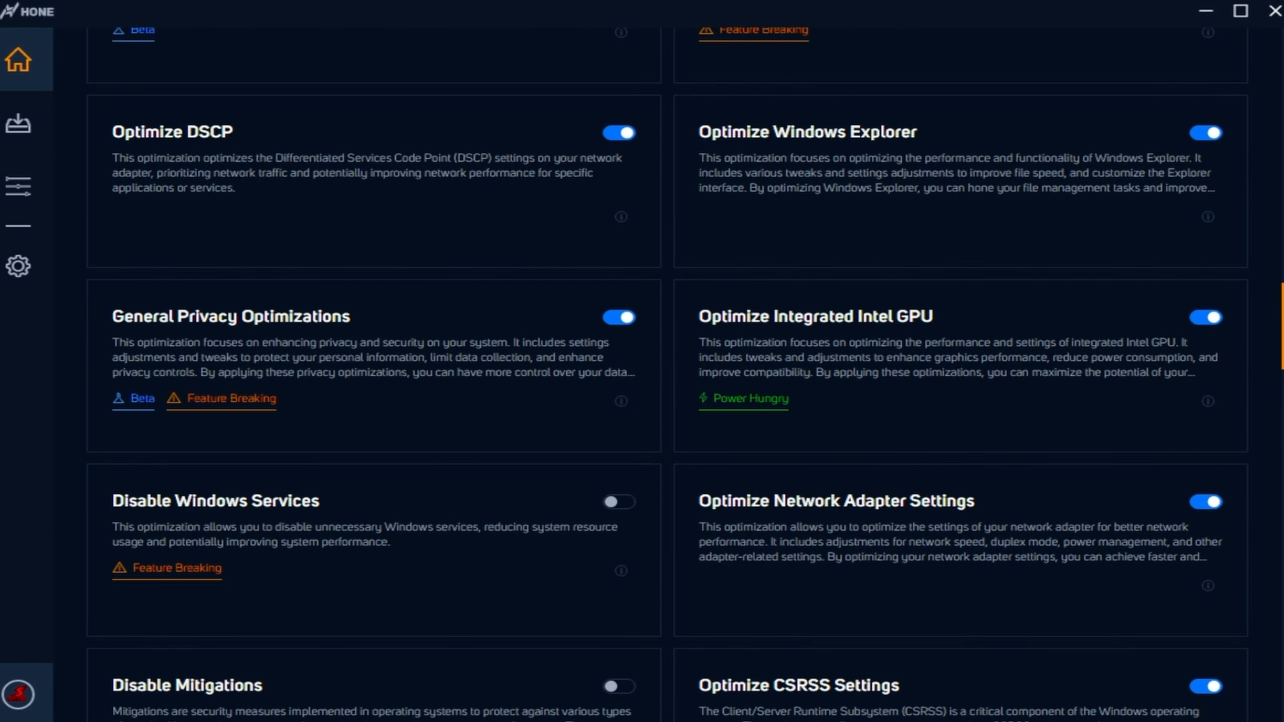
scroll(668, 374, "up", 1)
scroll(668, 374, "up", 8)
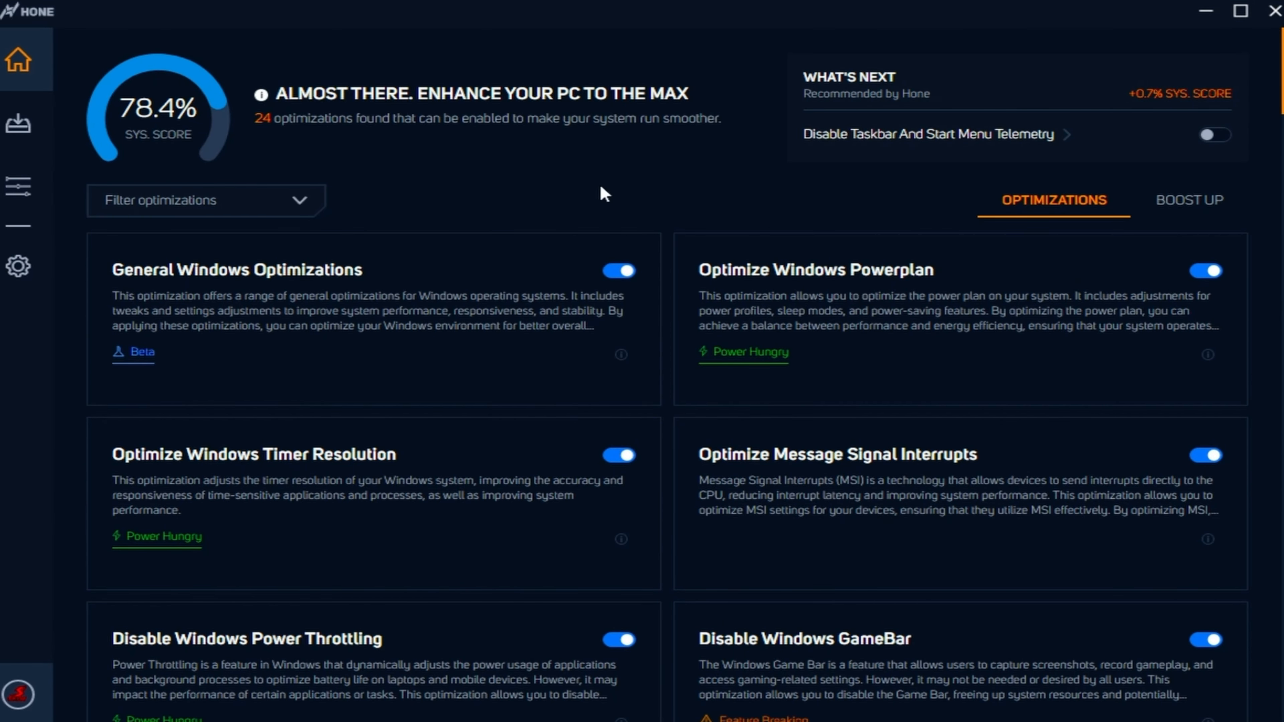
- Open Fortnite in Hone's game settings, compare the Performance and Optimal presets, and apply the Performance preset
left_click(20, 192)
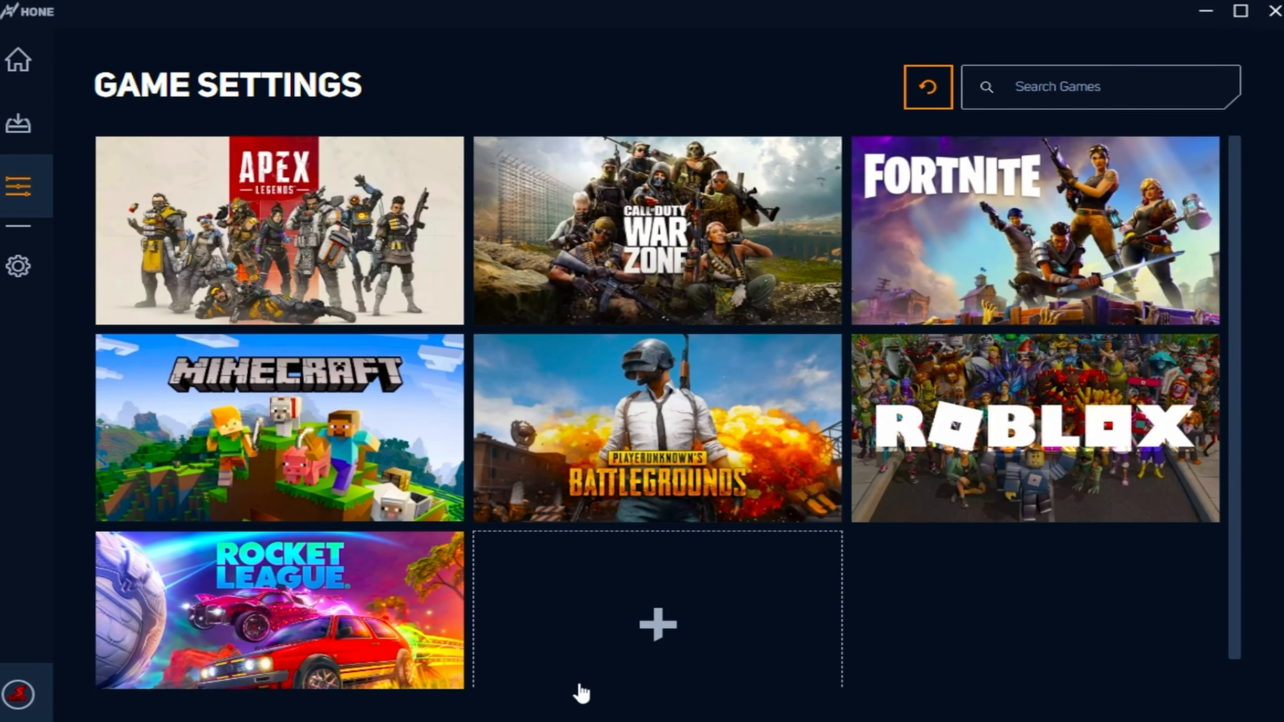
left_click(975, 243)
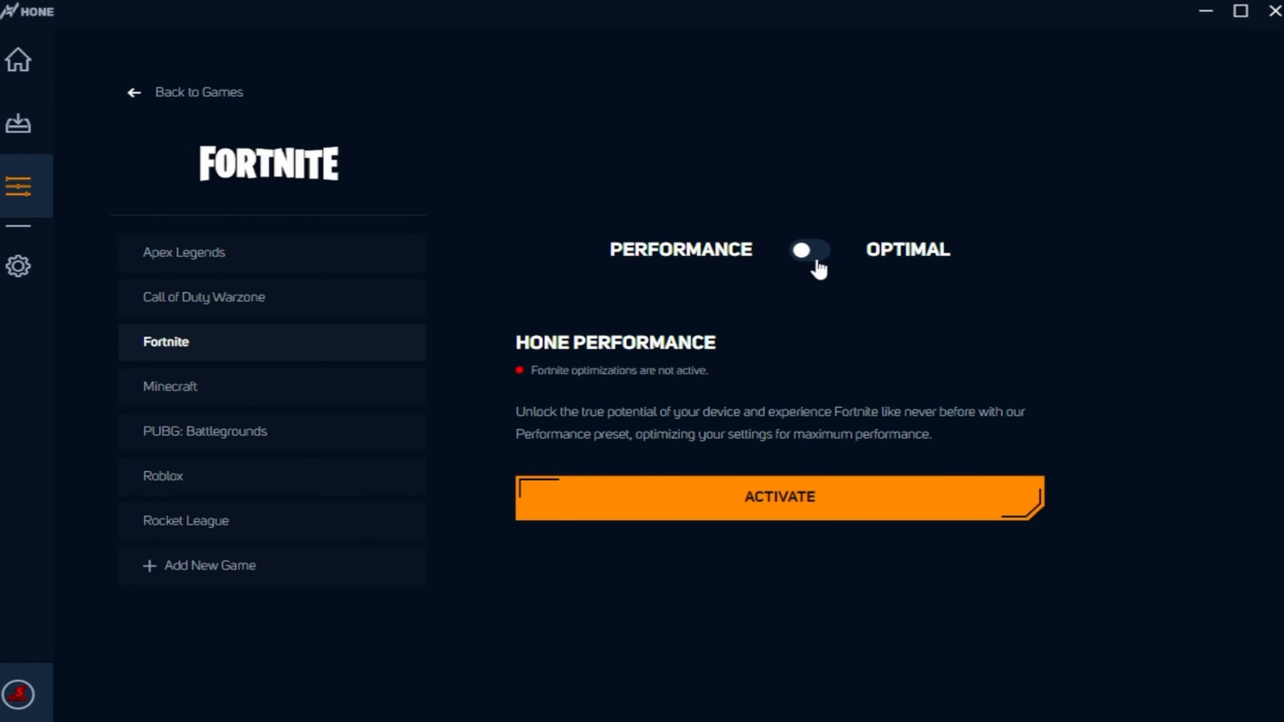
left_click(812, 251)
left_click(817, 255)
left_click(812, 252)
left_click(806, 251)
left_click(582, 500)
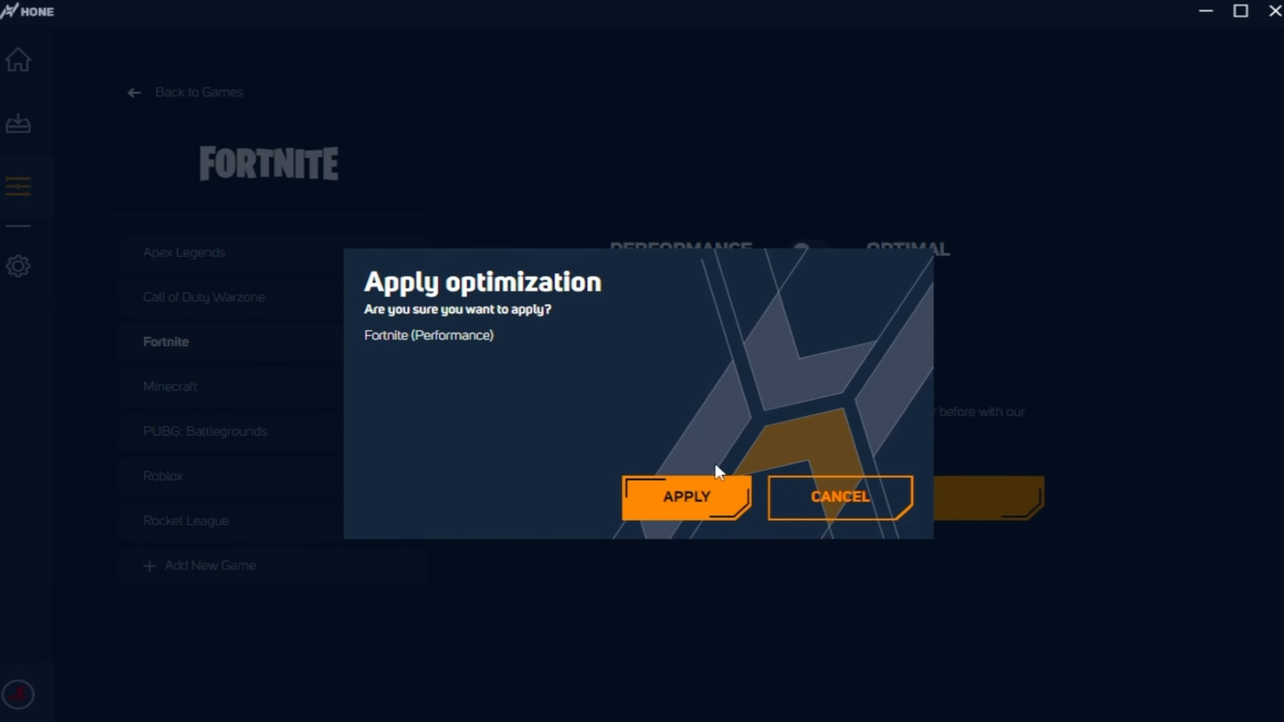
left_click(720, 495)
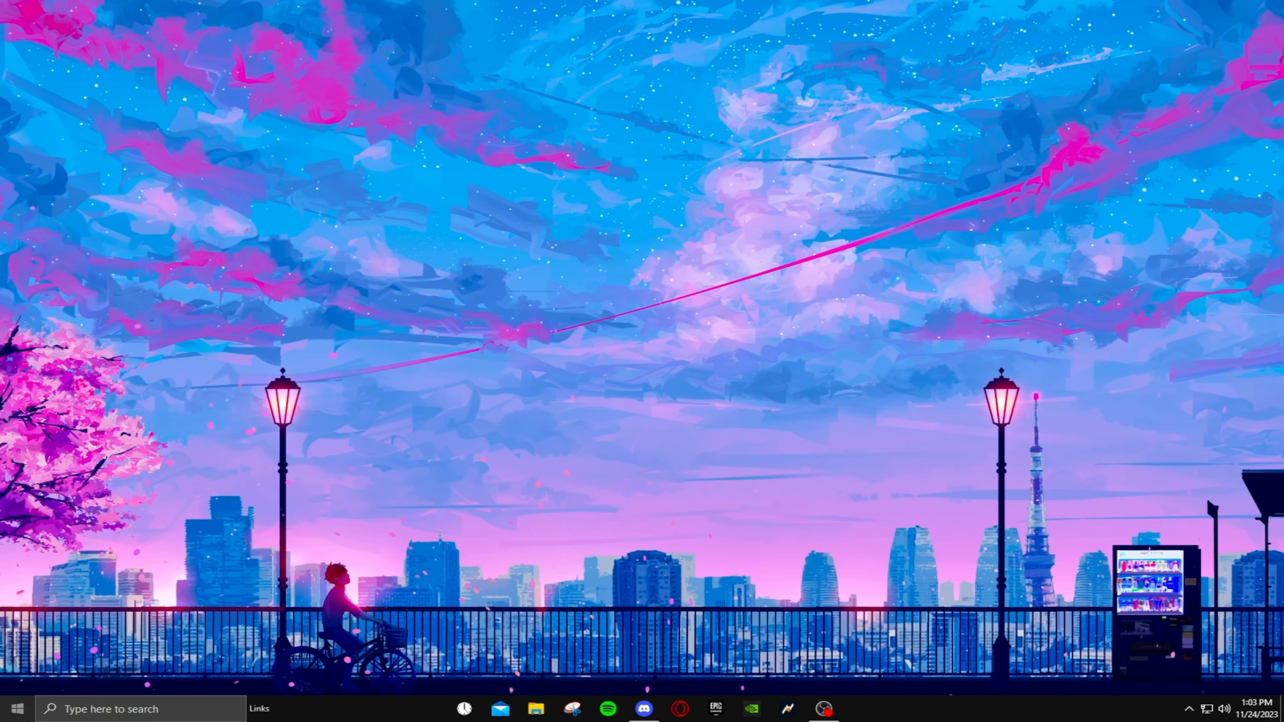
- In the advanced display settings of Windows Settings, set Display 2's refresh rate to 143.999 Hz and select Display 1: XB273 GX
left_click(17, 709)
left_click(4, 639)
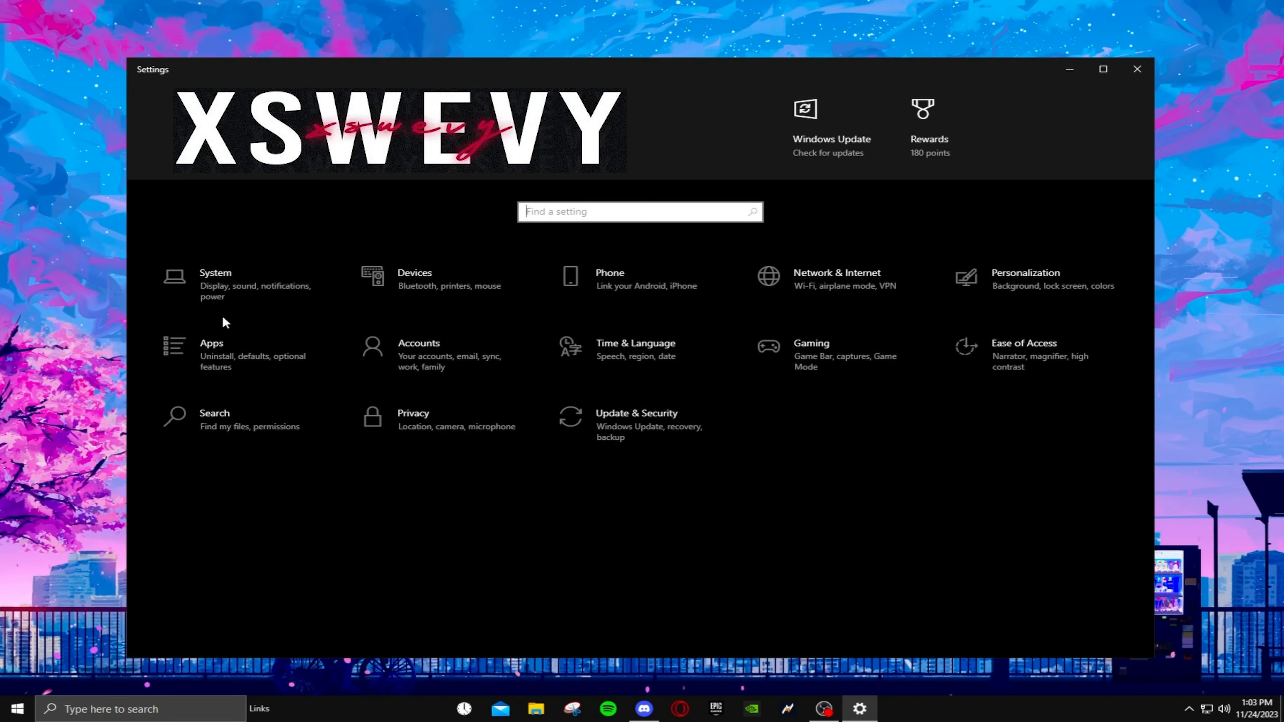
left_click(225, 281)
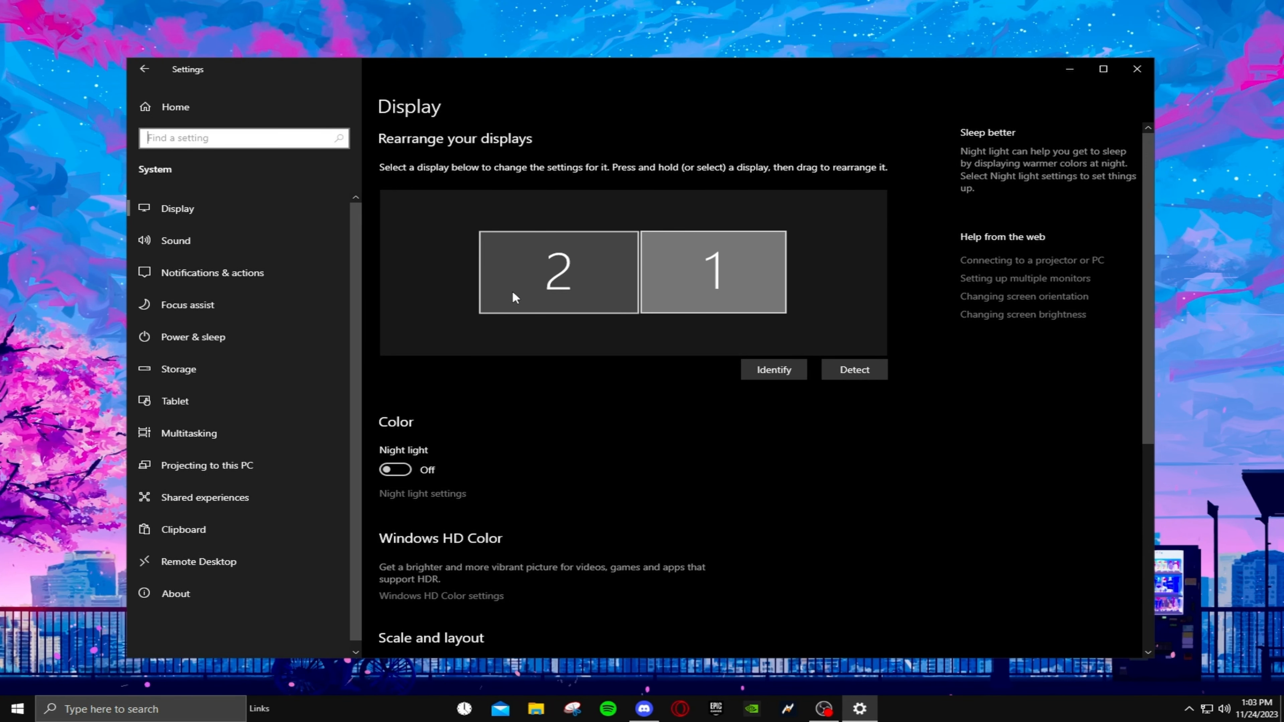
scroll(513, 291, "down", 6)
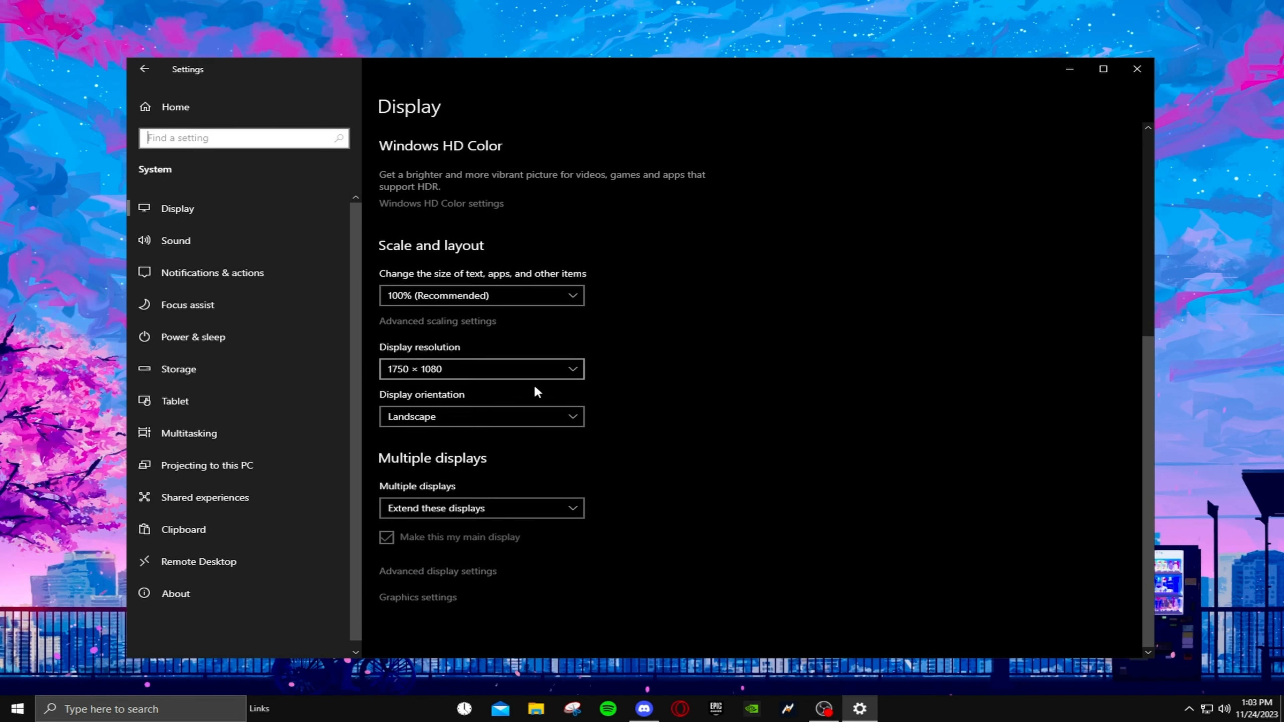
left_click(436, 573)
left_click(252, 518)
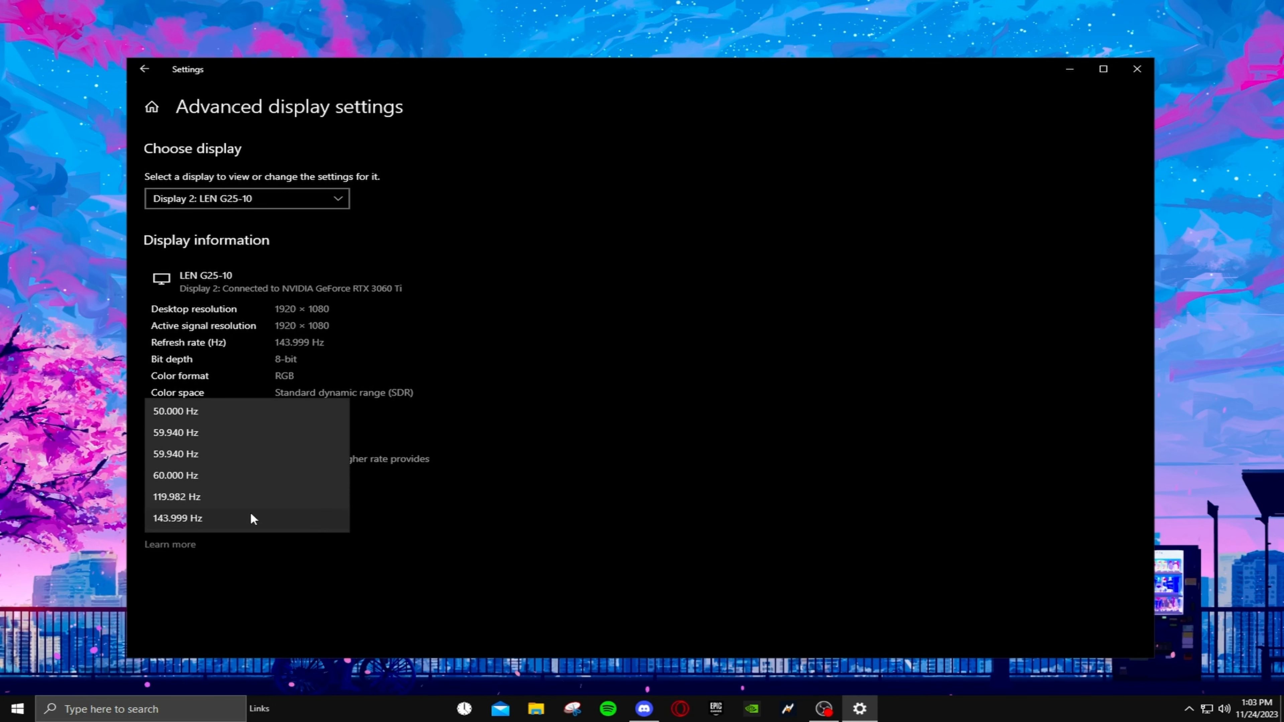
left_click(195, 518)
left_click(240, 198)
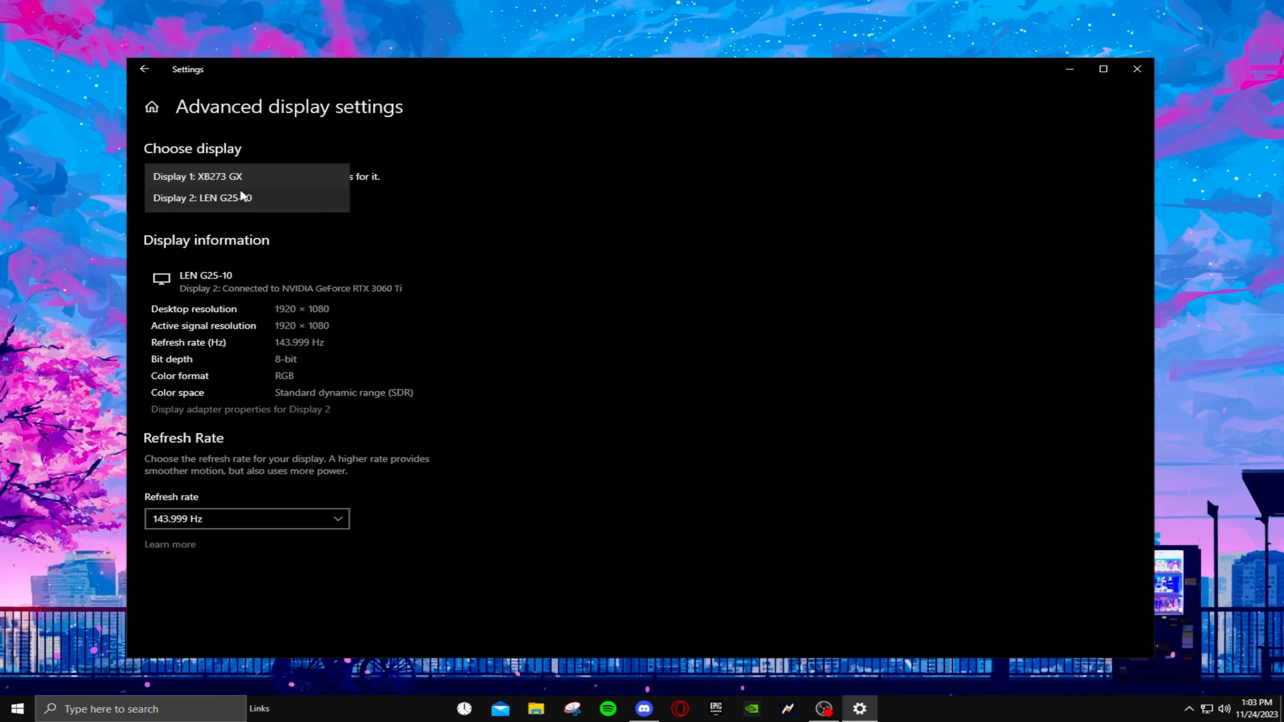
left_click(247, 177)
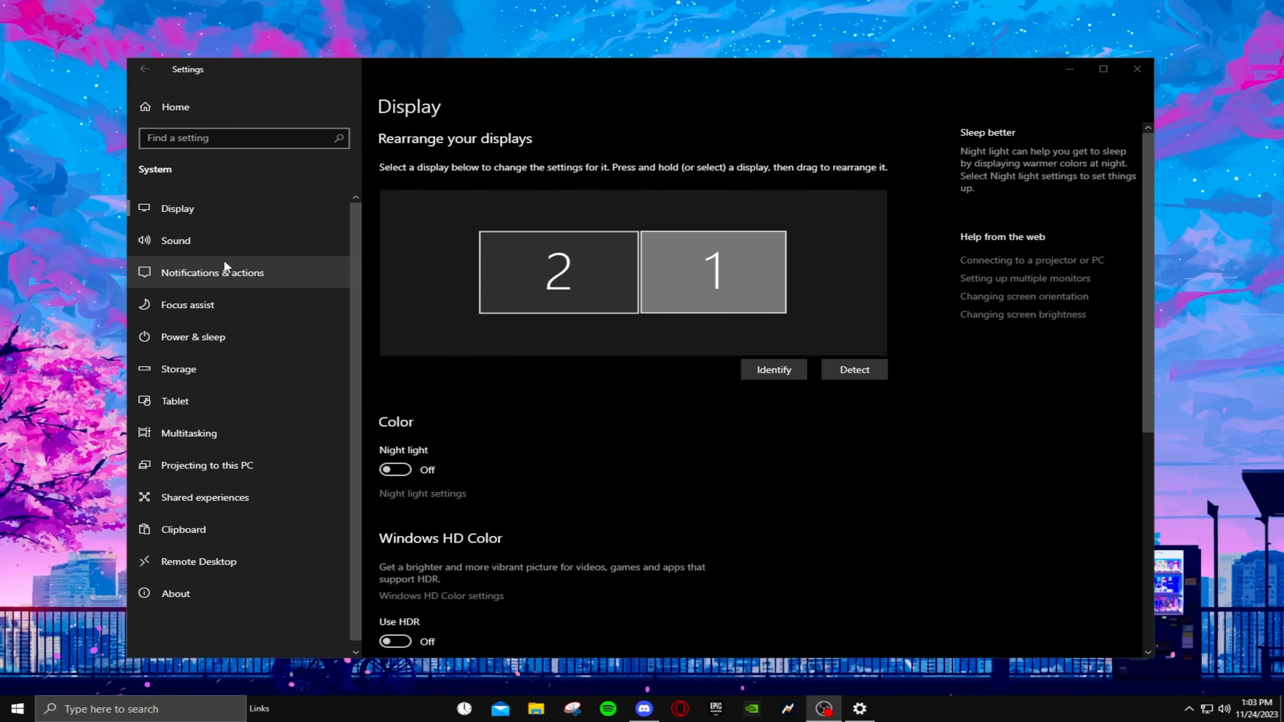
- In Notifications & actions, disable the suggestions for ways to finish setting up the device
left_click(225, 273)
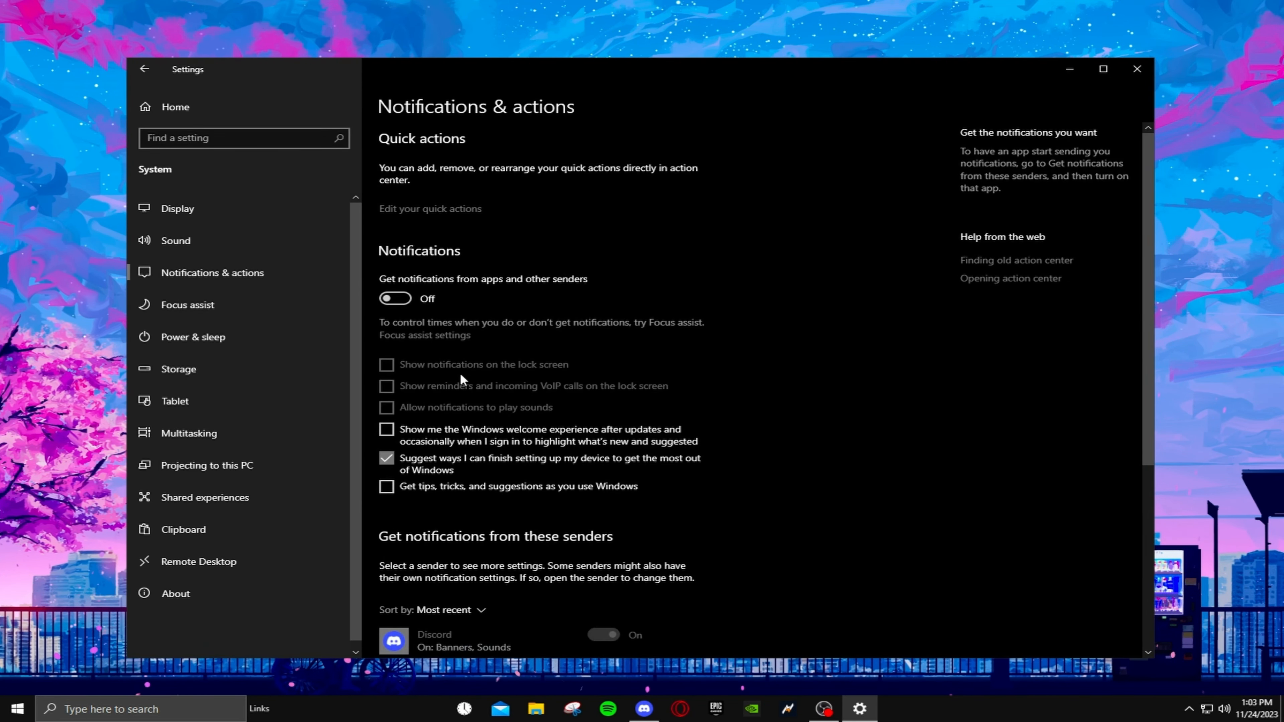
left_click(387, 458)
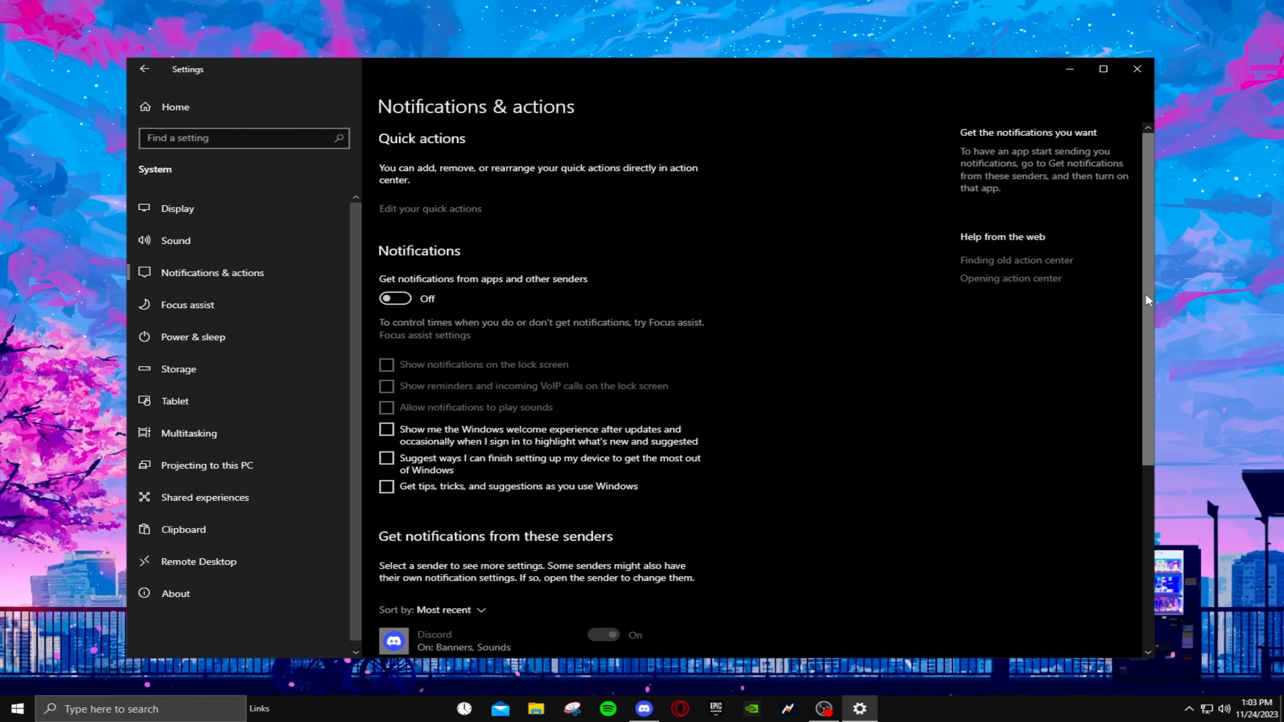
left_click_drag(1145, 293, 1104, 235)
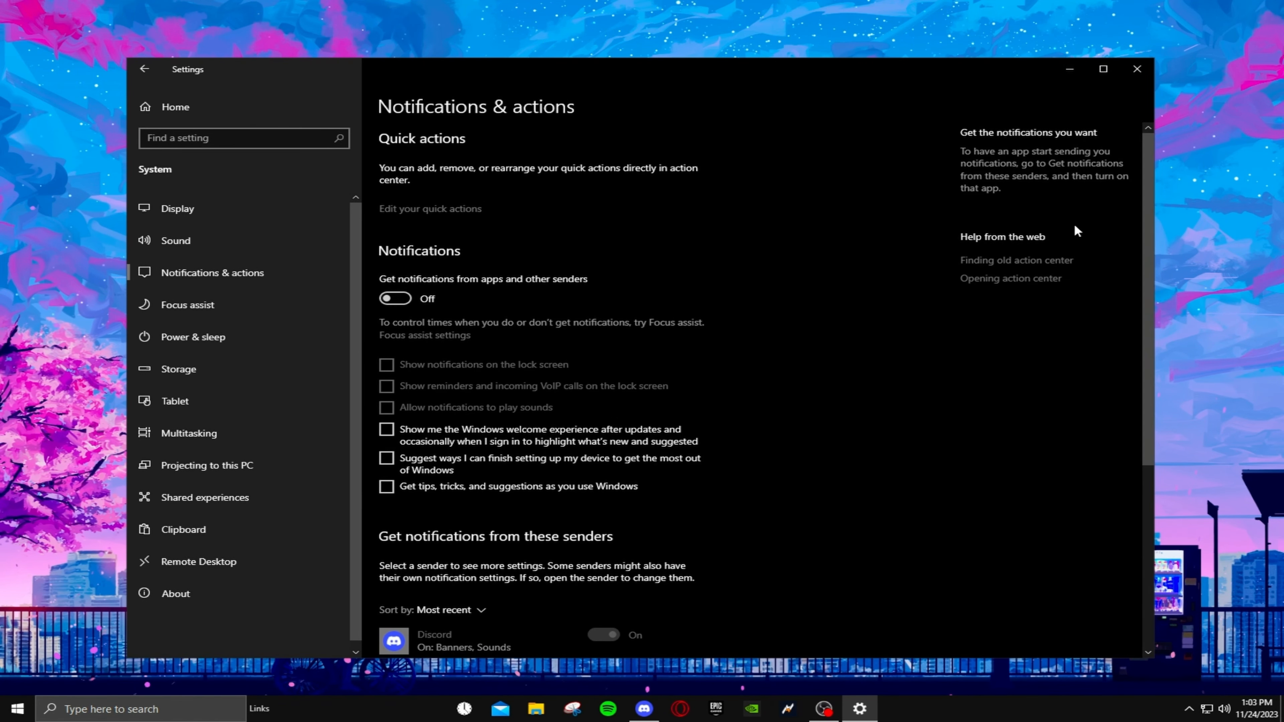
- In the Power & sleep settings, set the plugged-in screen turn-off time to Never
left_click(194, 337)
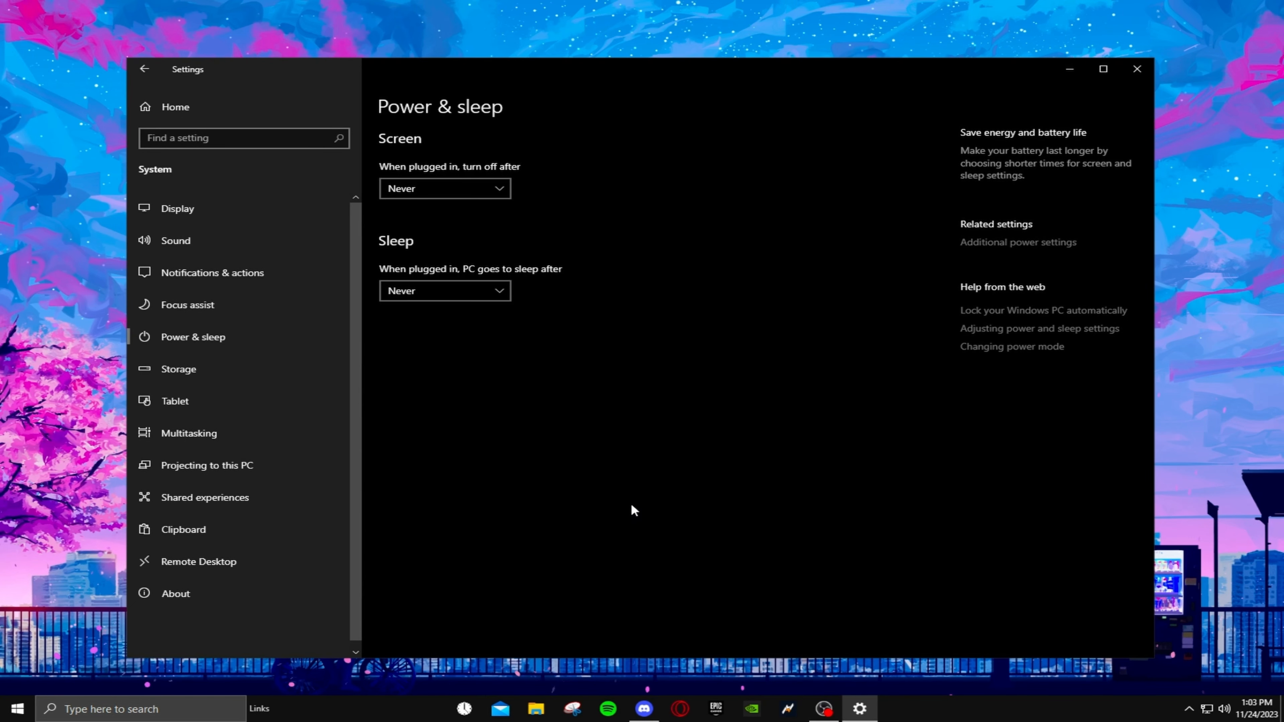
left_click(465, 196)
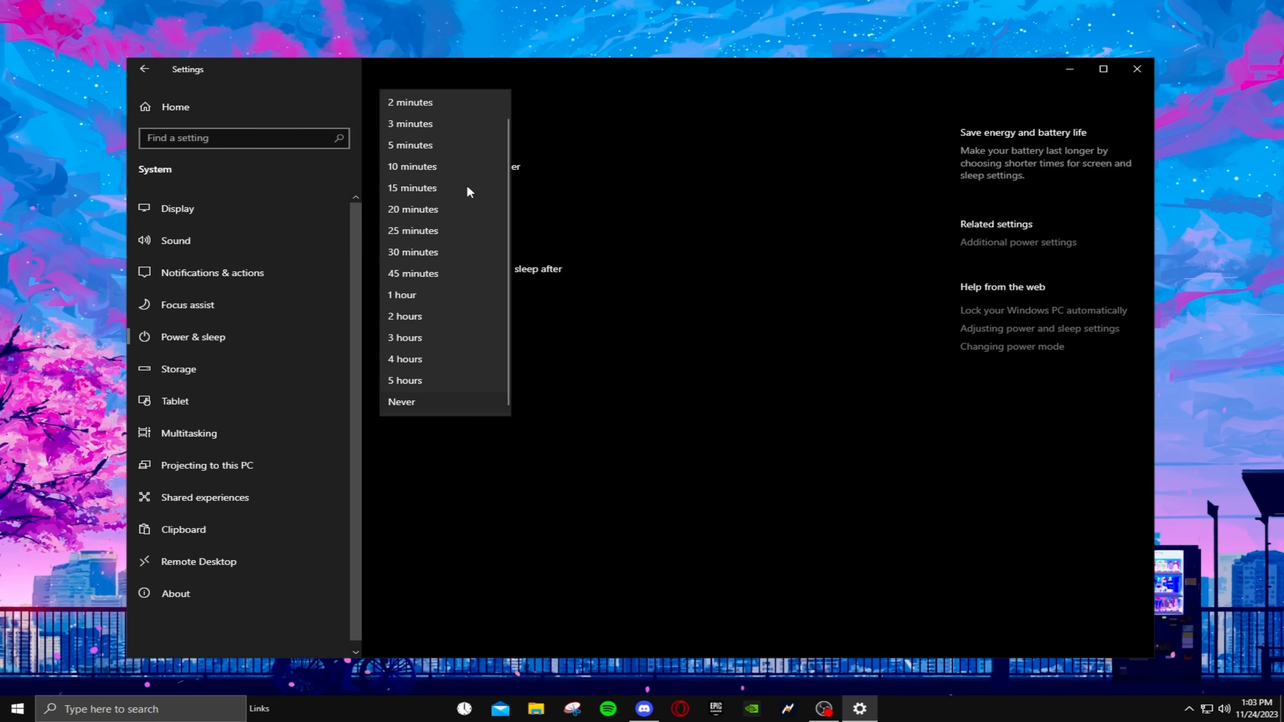
left_click(436, 411)
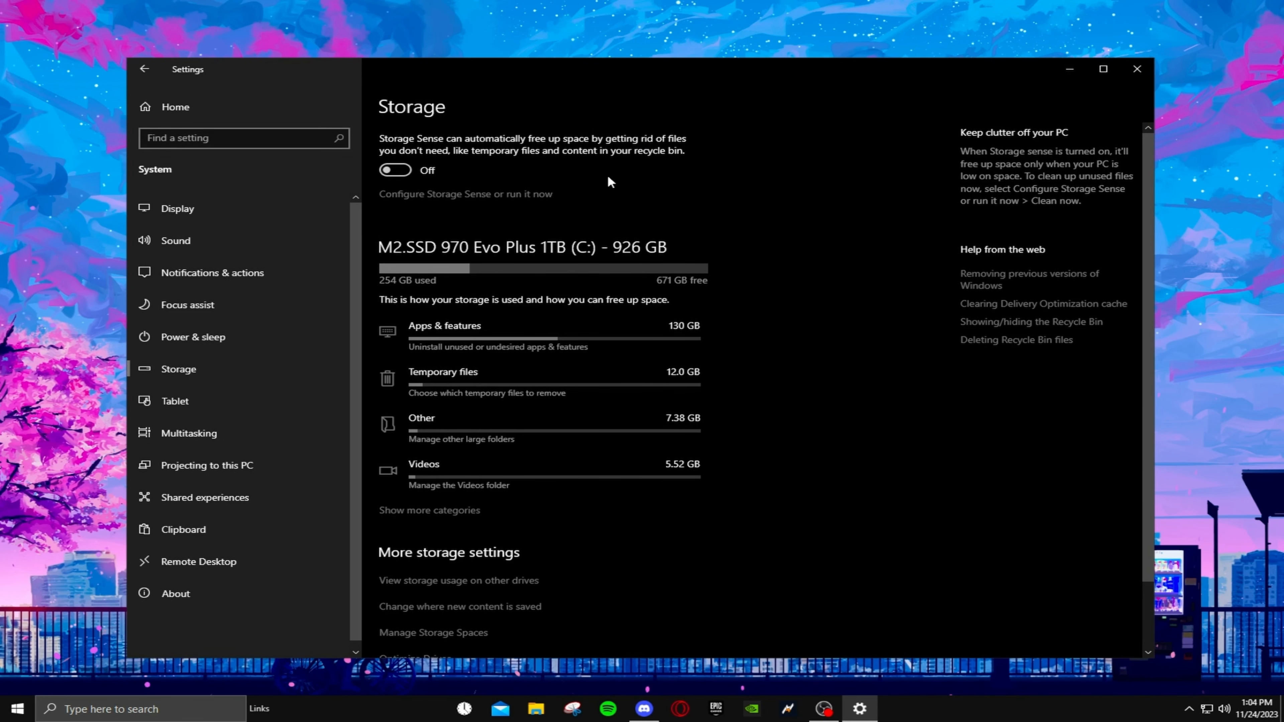
- Review the Storage and Multitasking settings, and test window snapping by maximizing and restoring the Settings window
scroll(616, 405, "down", 3)
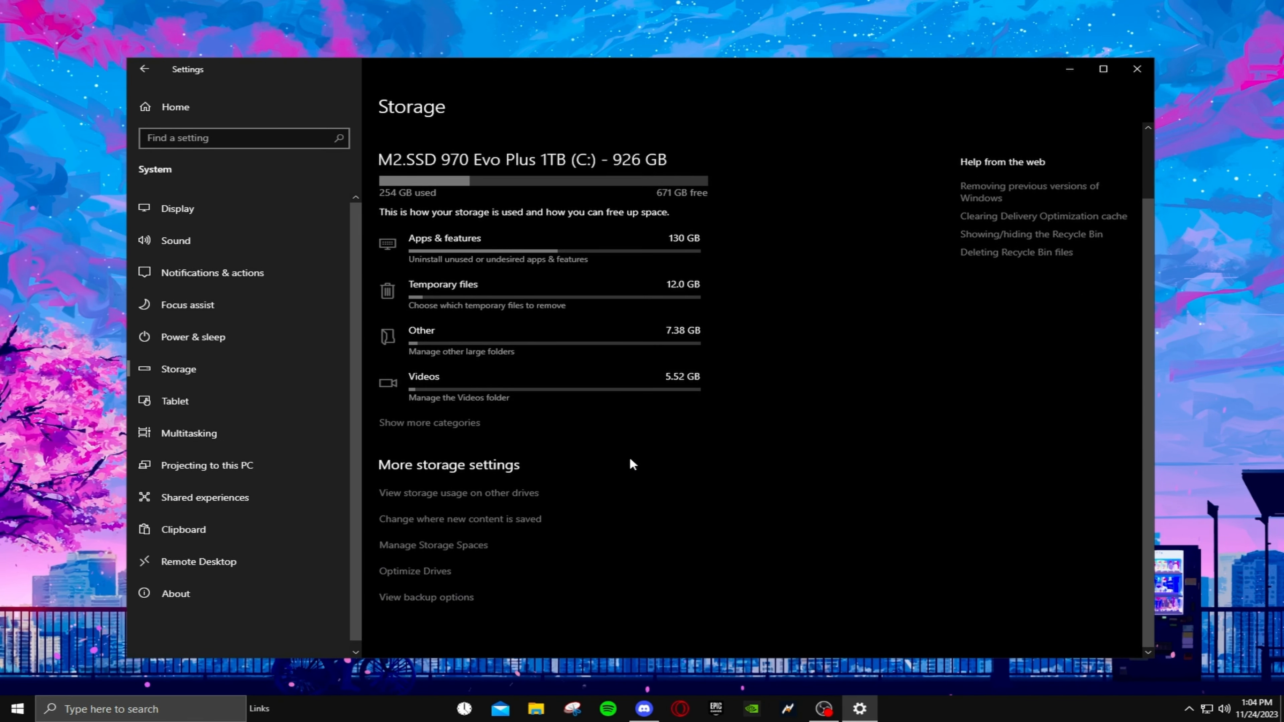
scroll(607, 476, "up", 3)
left_click(189, 433)
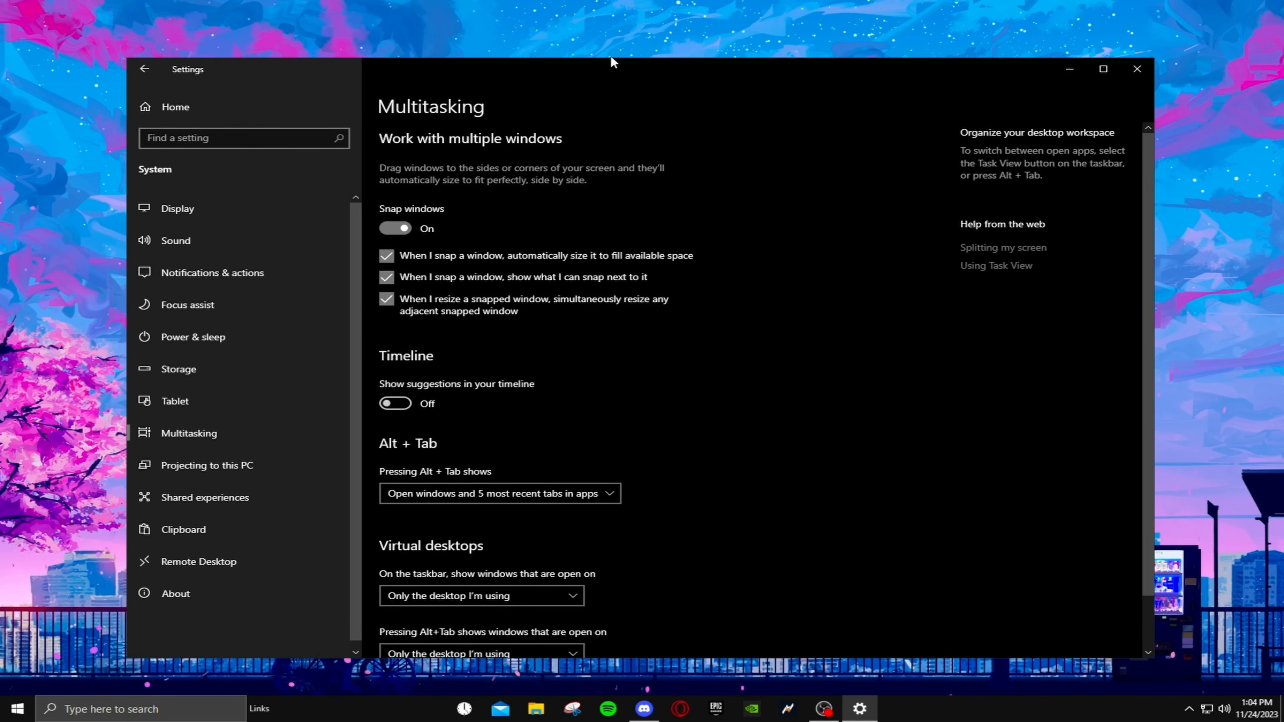
left_click_drag(611, 59, 639, 5)
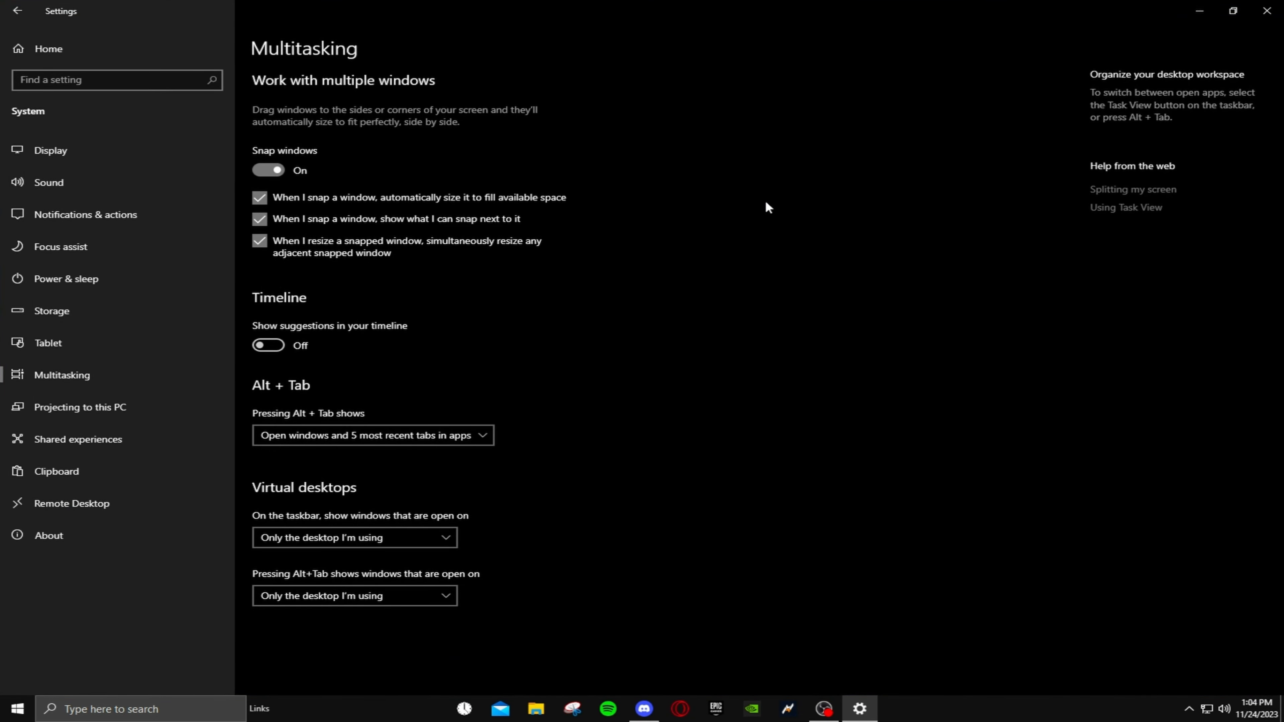
left_click(1232, 12)
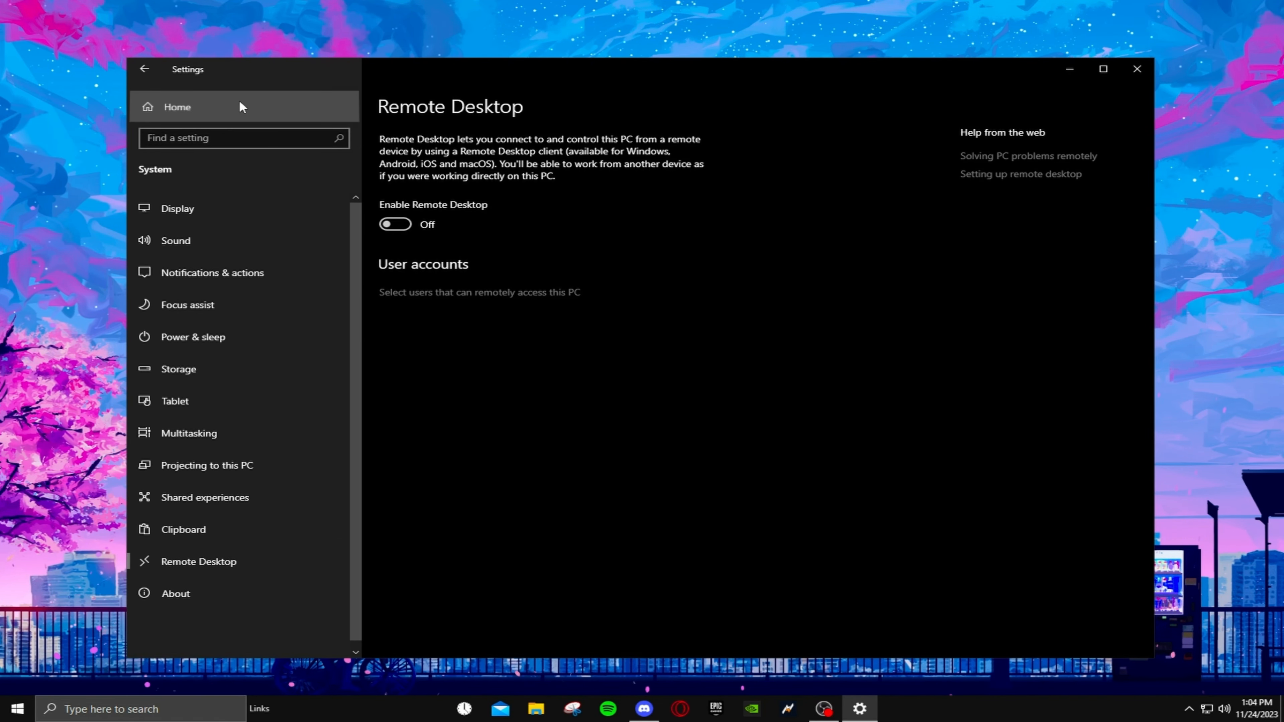
- Open the Gaming settings, toggle Game Bar on and back off, and check the Game Mode page
left_click(238, 107)
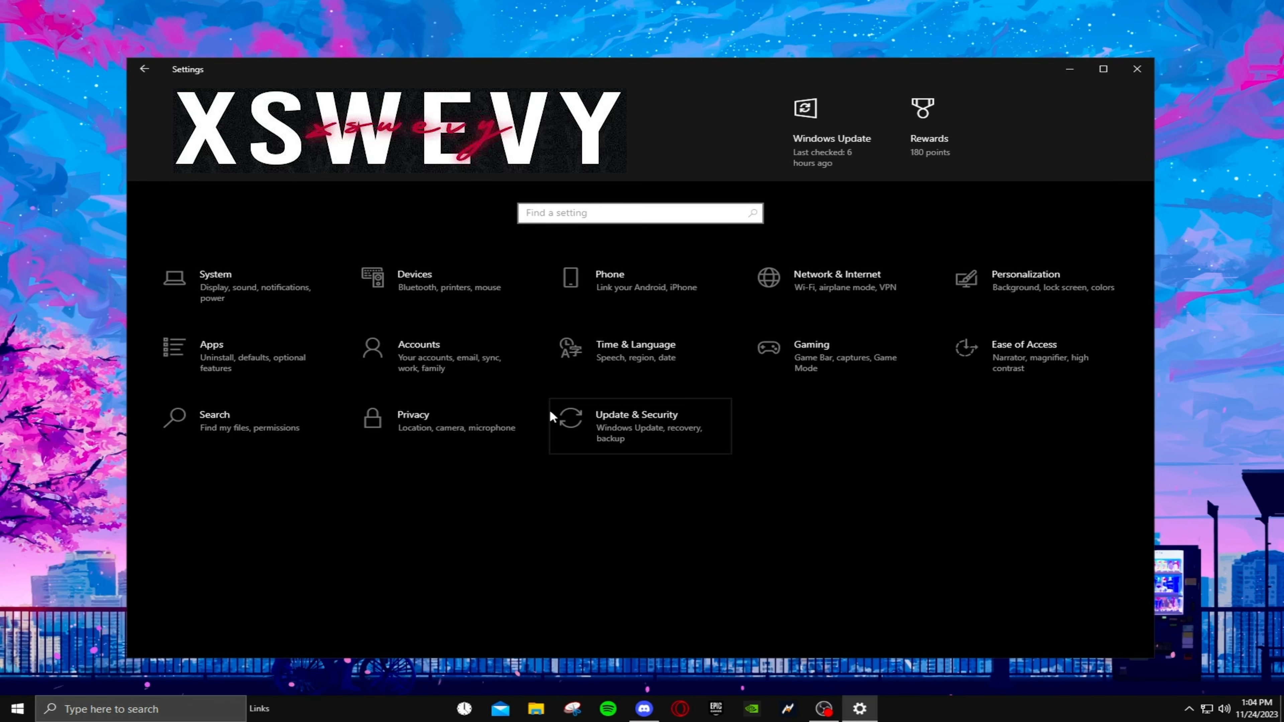
left_click(849, 364)
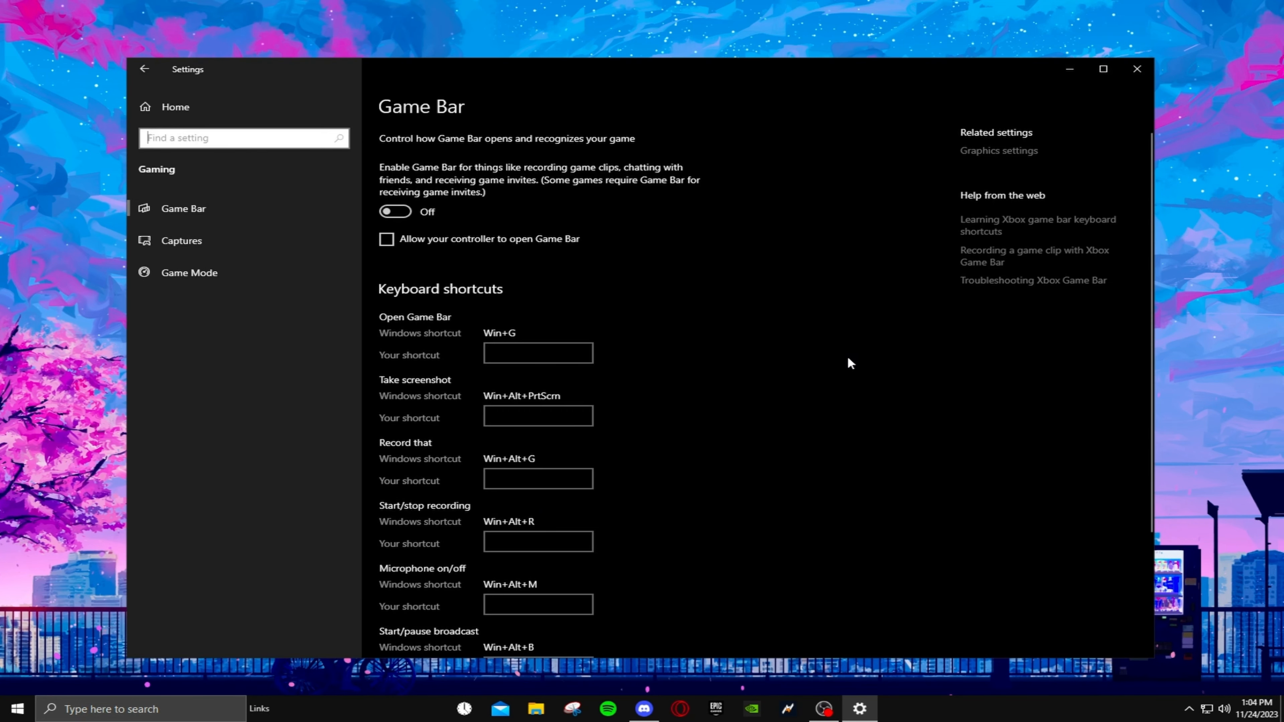
left_click(396, 212)
left_click(396, 213)
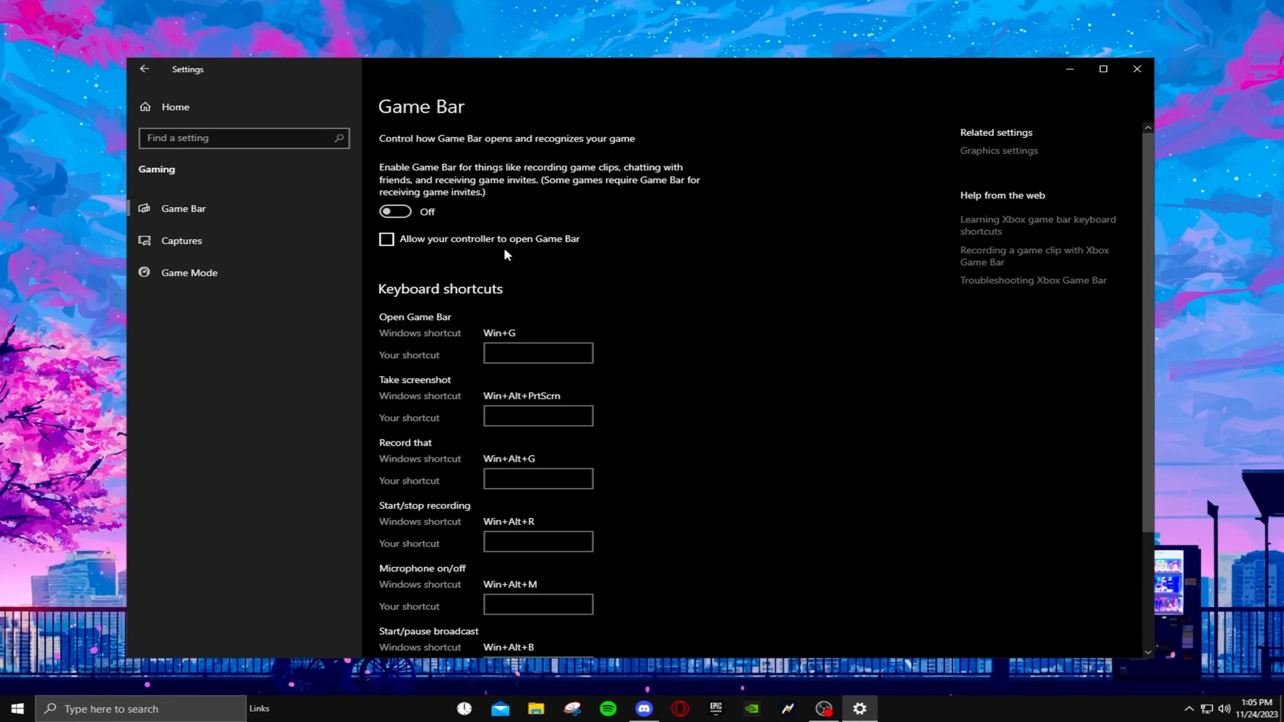
left_click(226, 270)
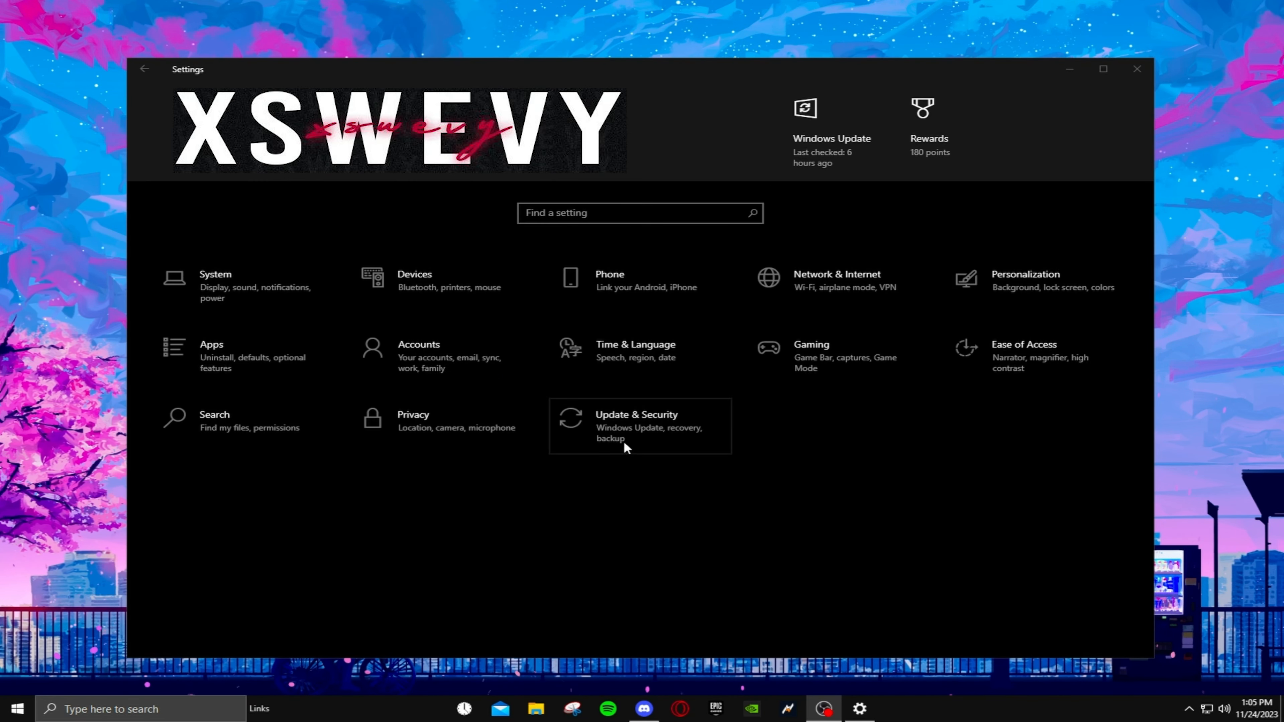
- Review the Startup apps list in the Apps settings, toggling Discord's startup on and back off
left_click(311, 338)
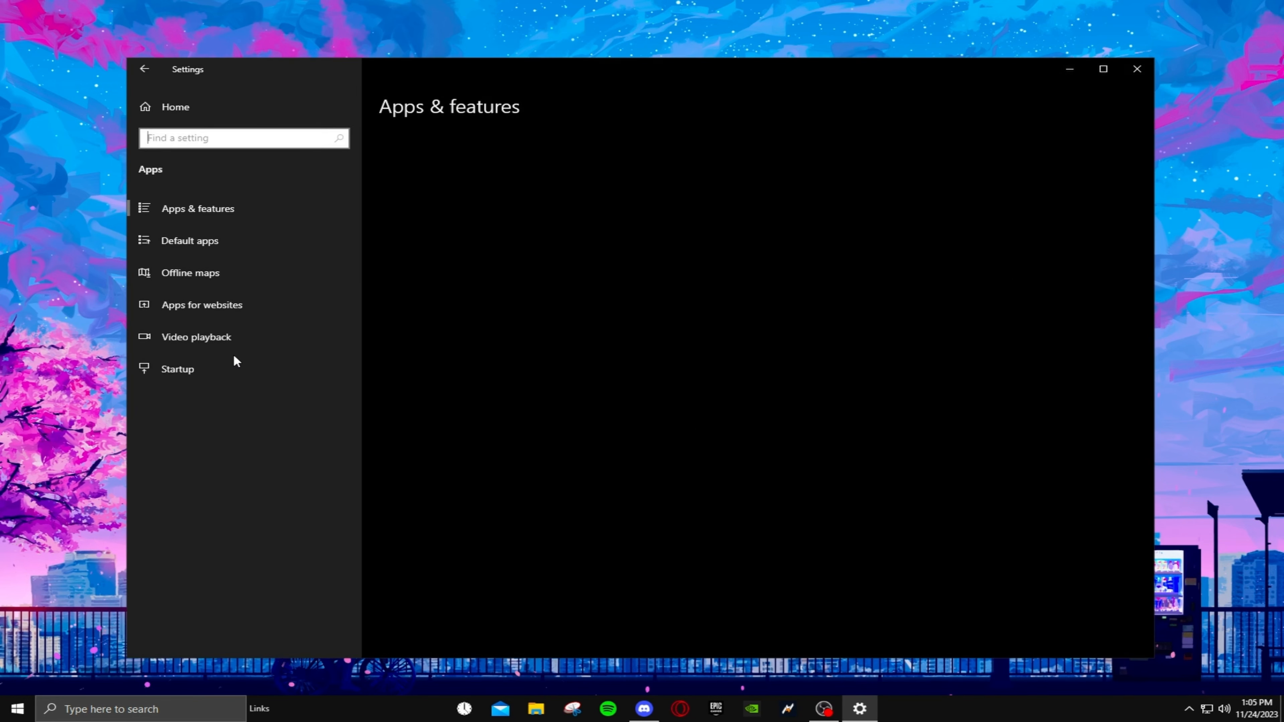
left_click(175, 370)
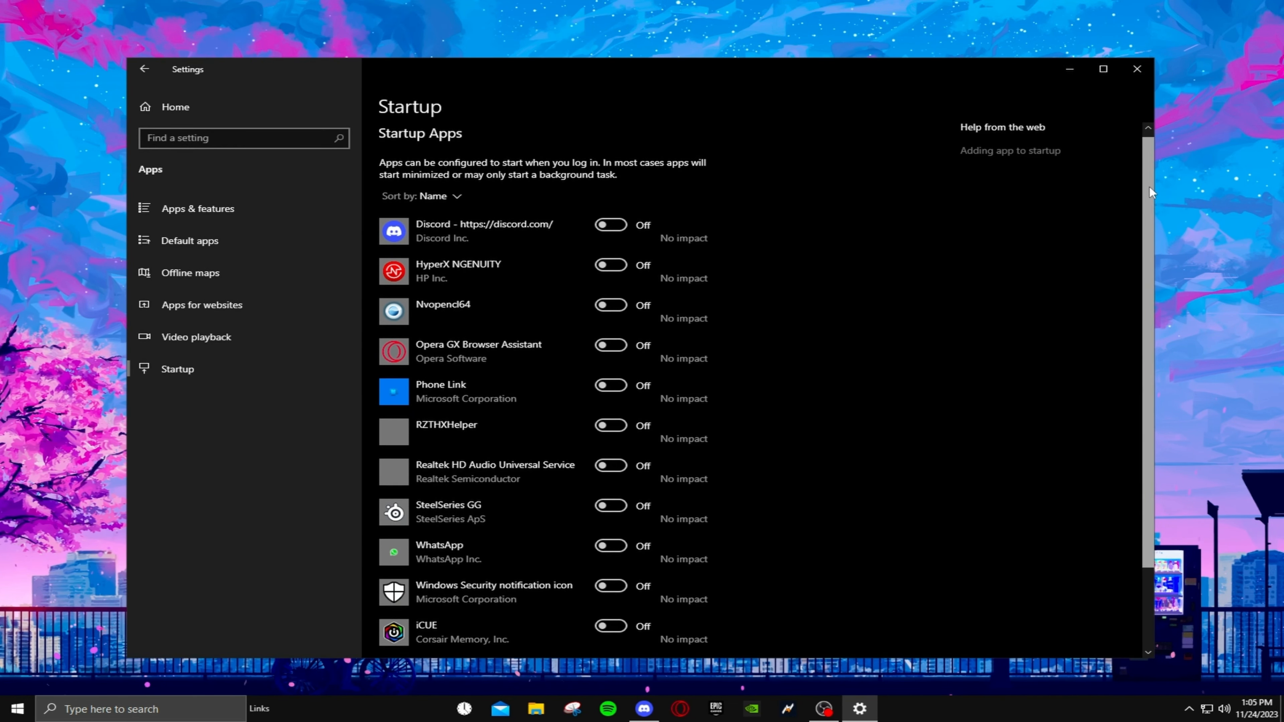
left_click_drag(1149, 185, 1150, 247)
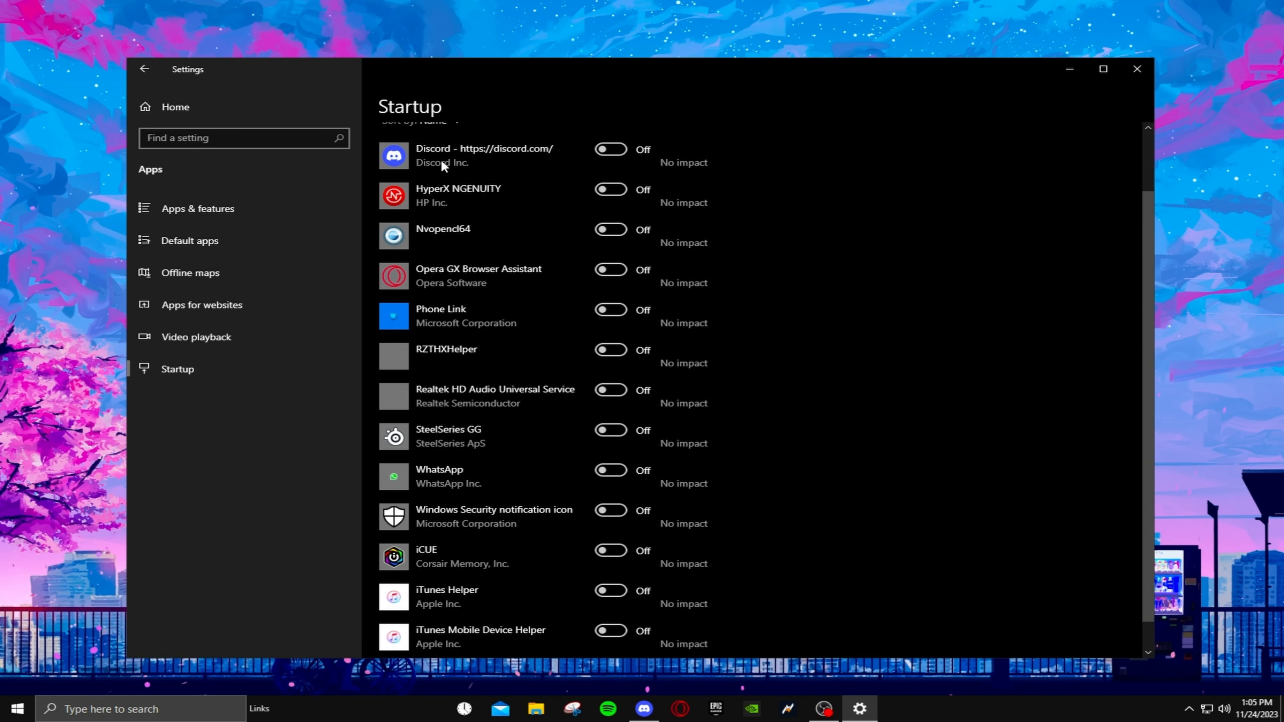
left_click(602, 154)
left_click(612, 153)
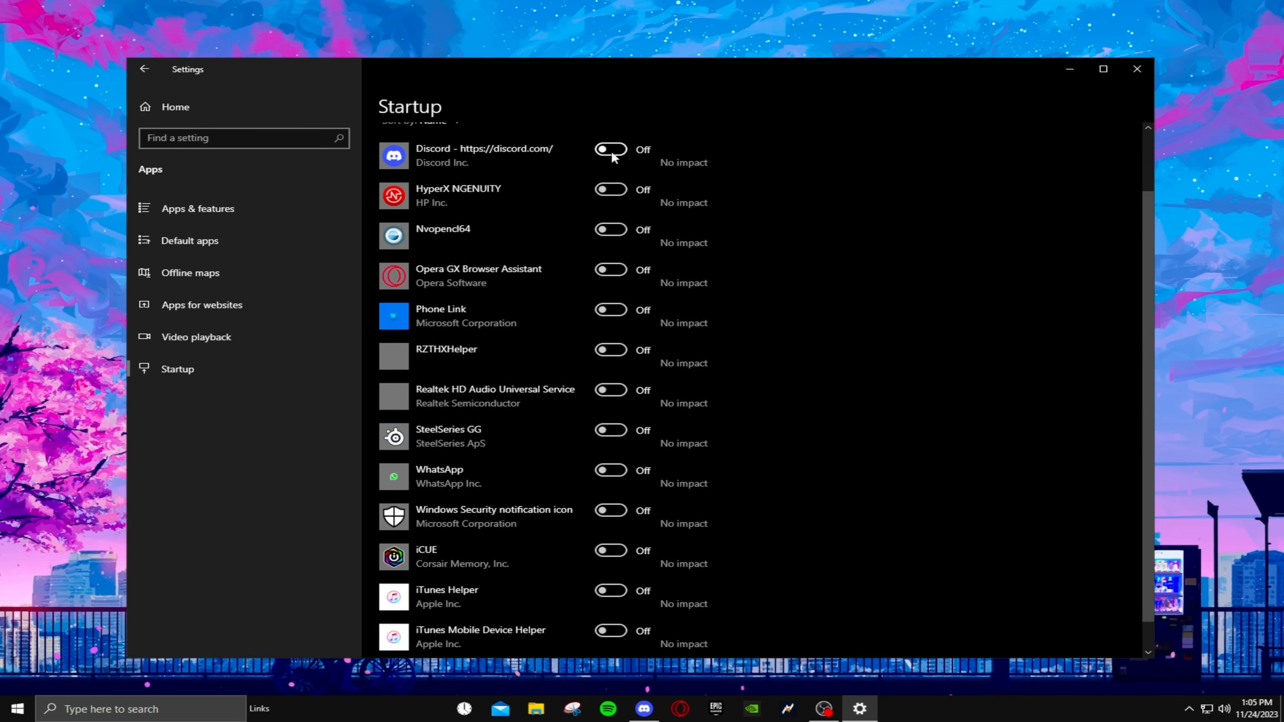
scroll(617, 164, "down", 1)
scroll(619, 170, "up", 4)
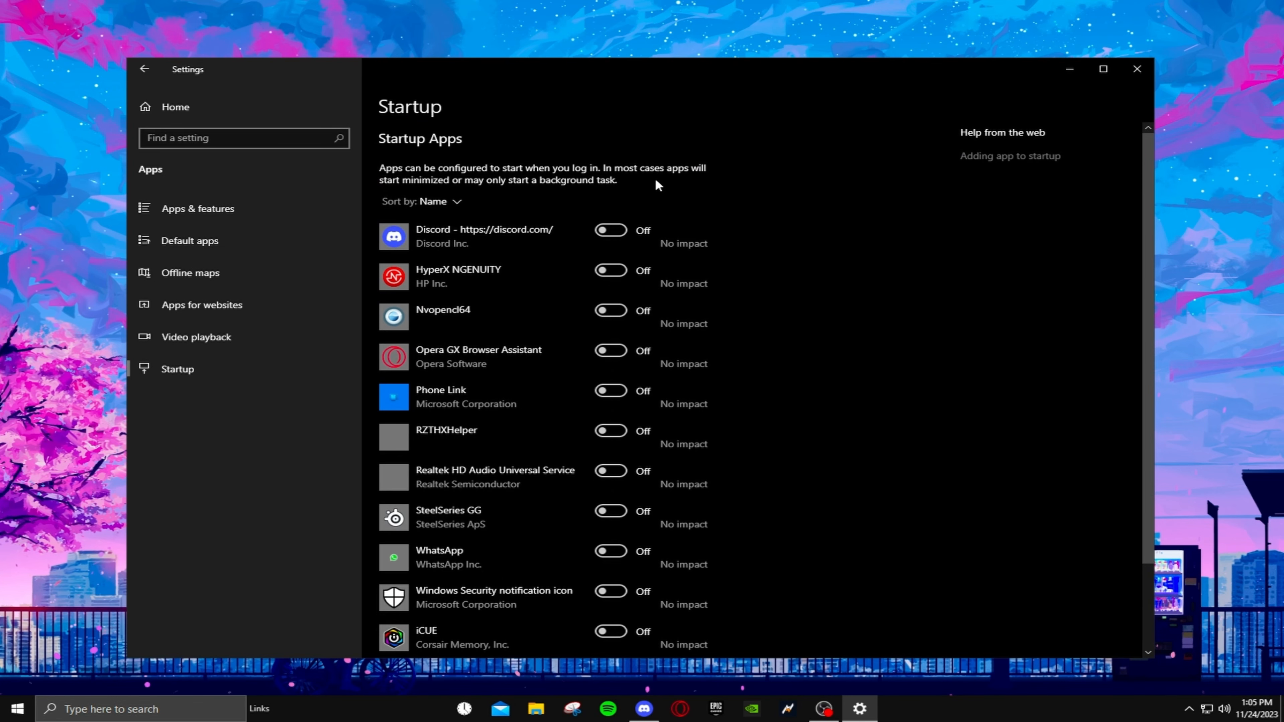
scroll(519, 182, "down", 3)
scroll(618, 404, "up", 3)
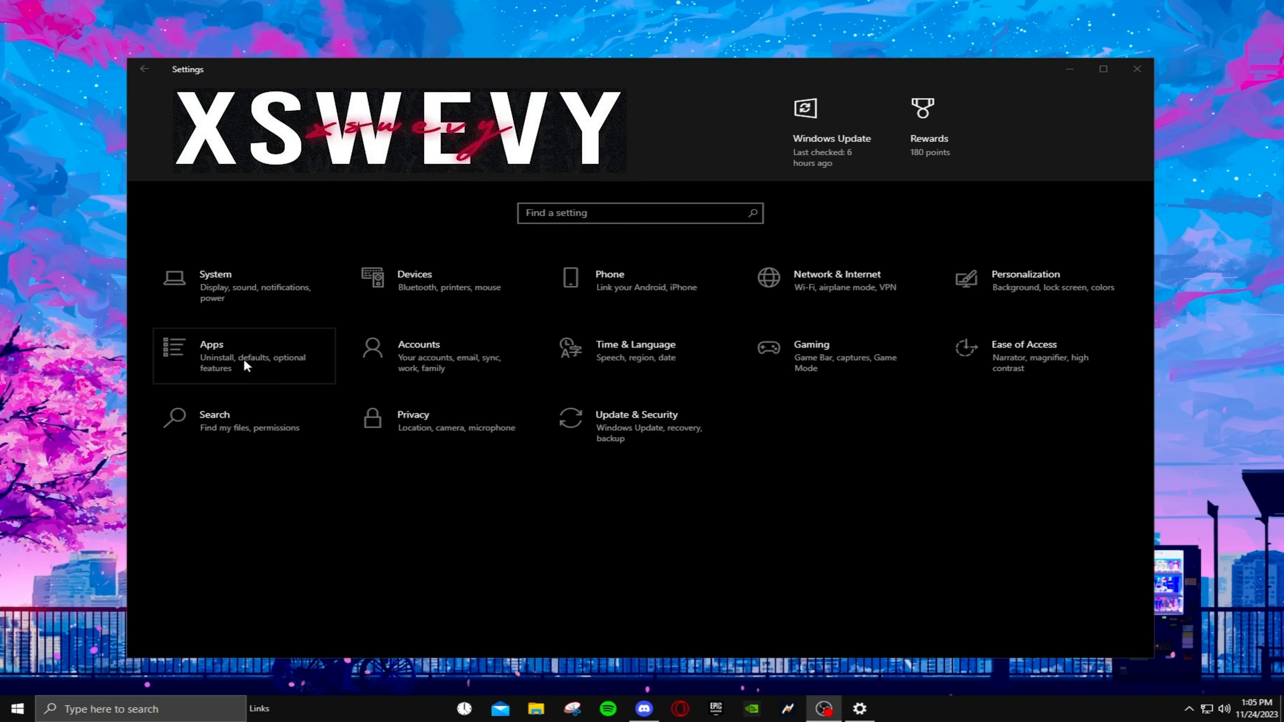
- In the general Privacy settings, turn off letting websites provide locally relevant content by accessing the language list
left_click(460, 427)
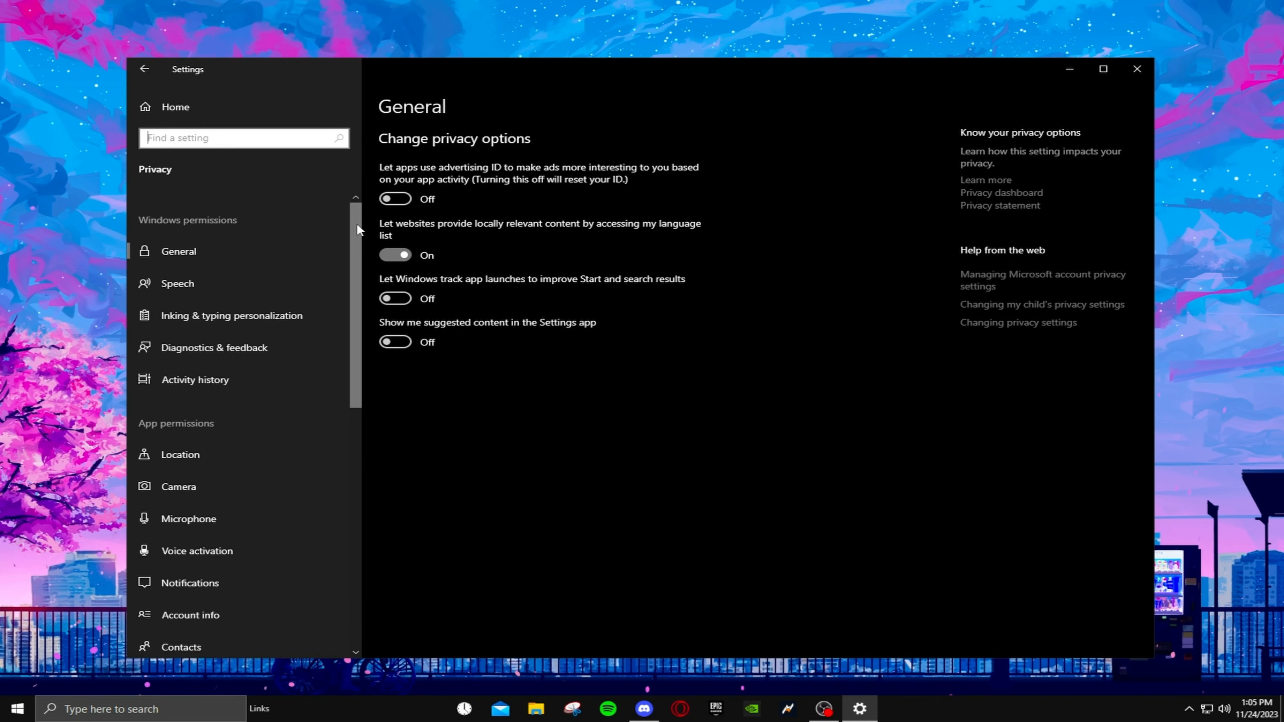
left_click(397, 256)
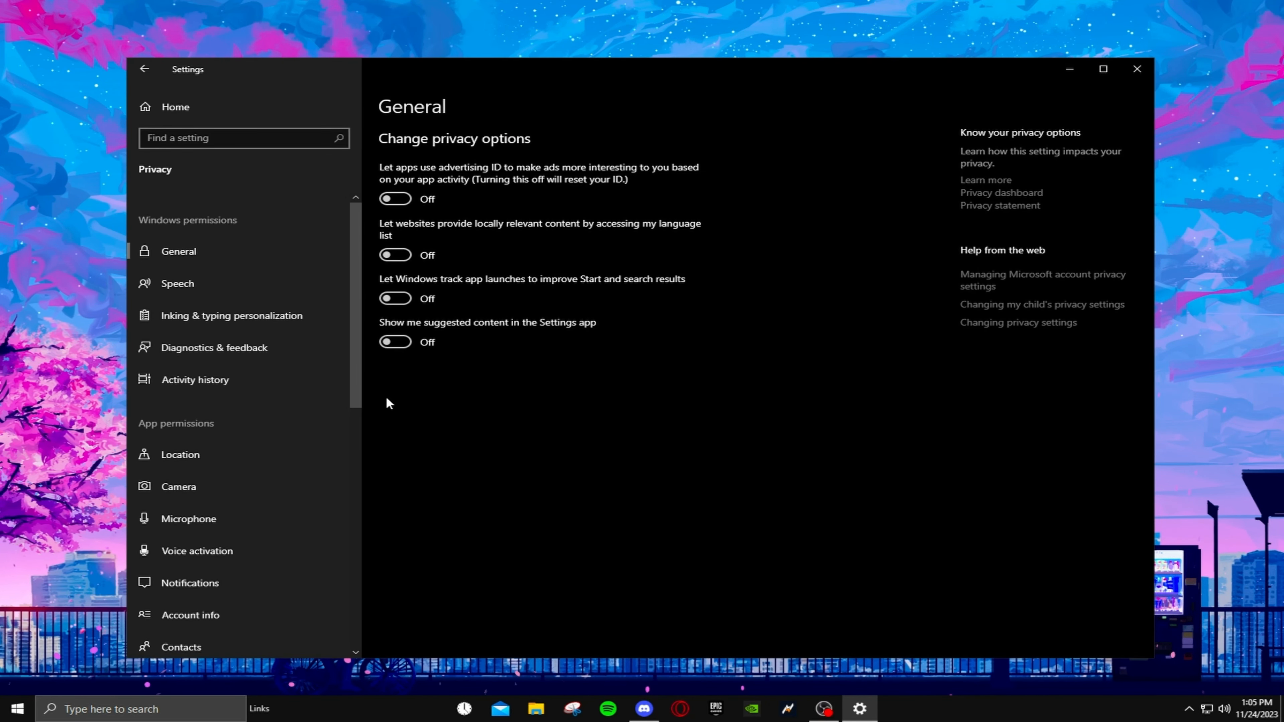
- Examine the Background apps privacy page, checking the main permission and the individual app permissions
left_click_drag(353, 271, 354, 482)
left_click(258, 430)
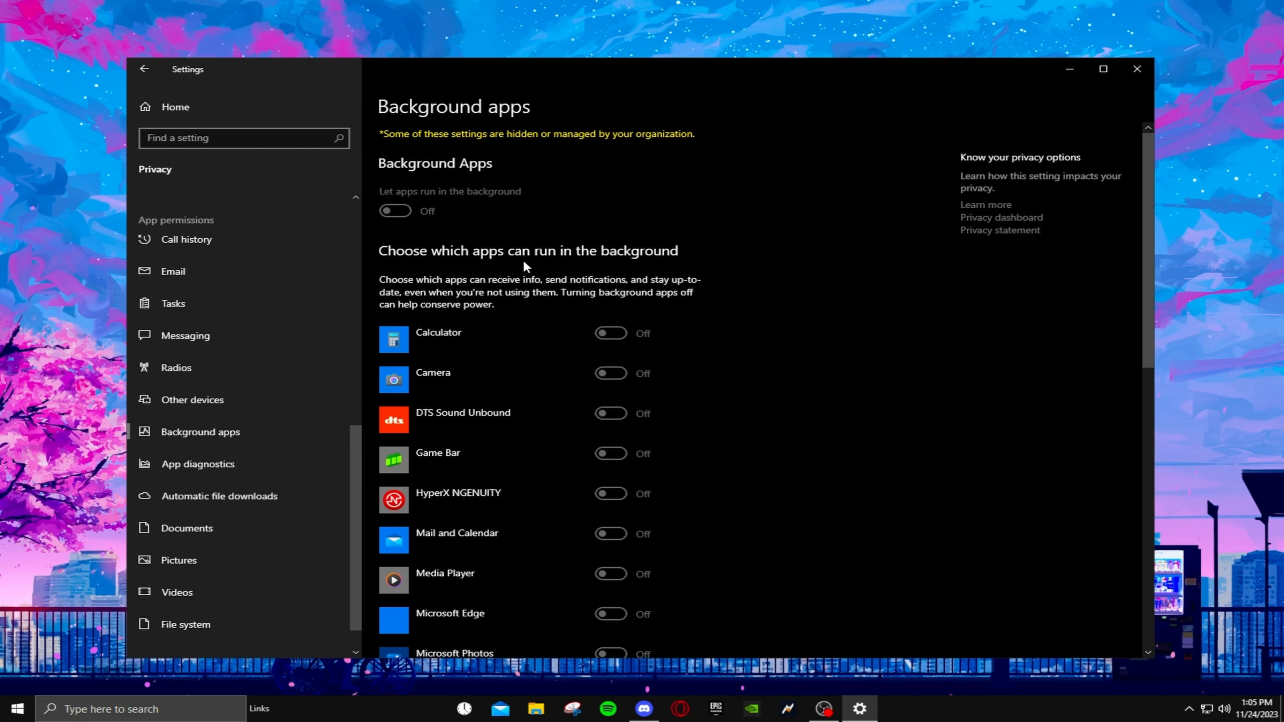
scroll(536, 274, "down", 10)
scroll(531, 390, "up", 10)
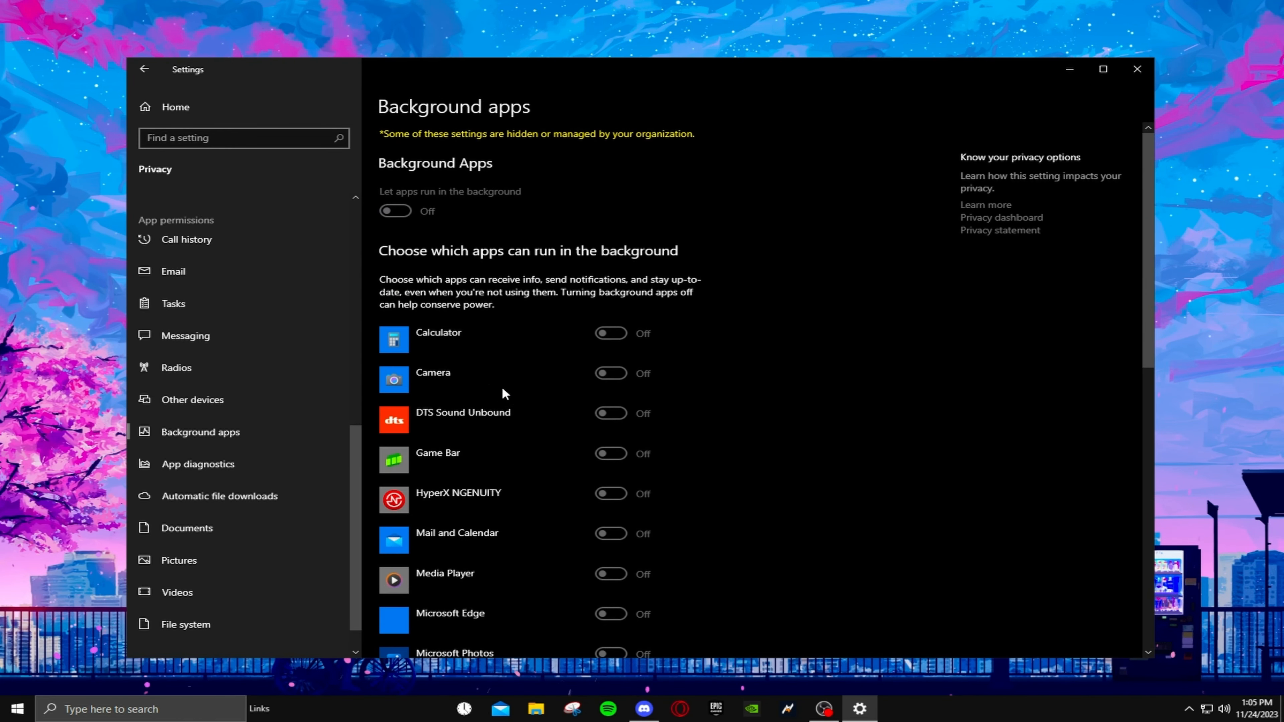
scroll(503, 390, "down", 10)
scroll(479, 475, "up", 10)
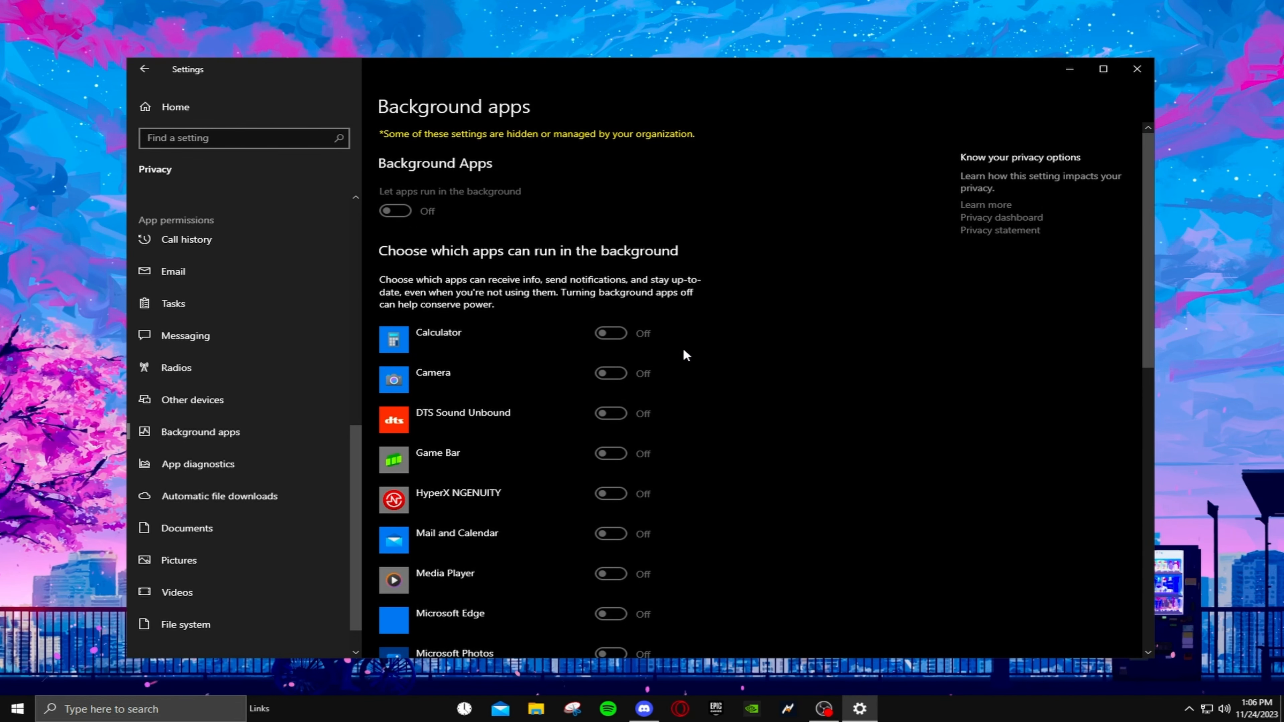
left_click_drag(1149, 287, 635, 152)
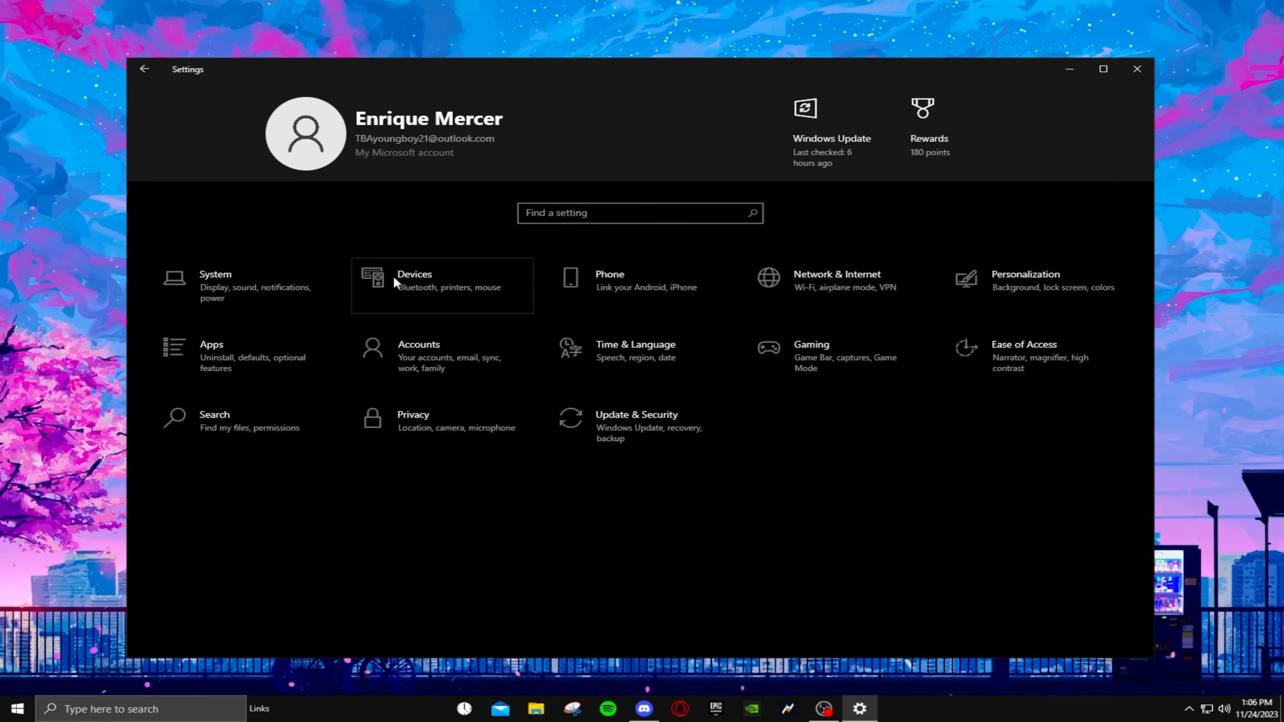
- In the Devices settings, open the additional mouse options and adjust the pointer speed towards Slow
left_click(393, 277)
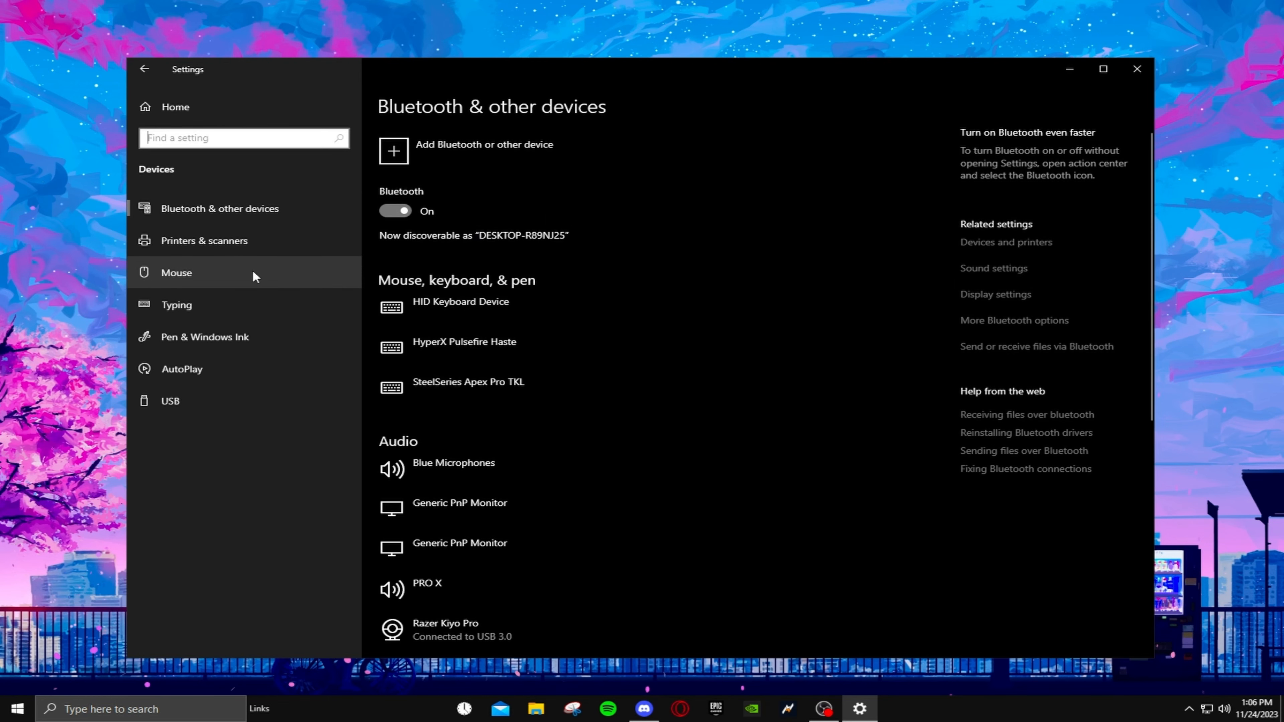
left_click(256, 277)
left_click(1009, 178)
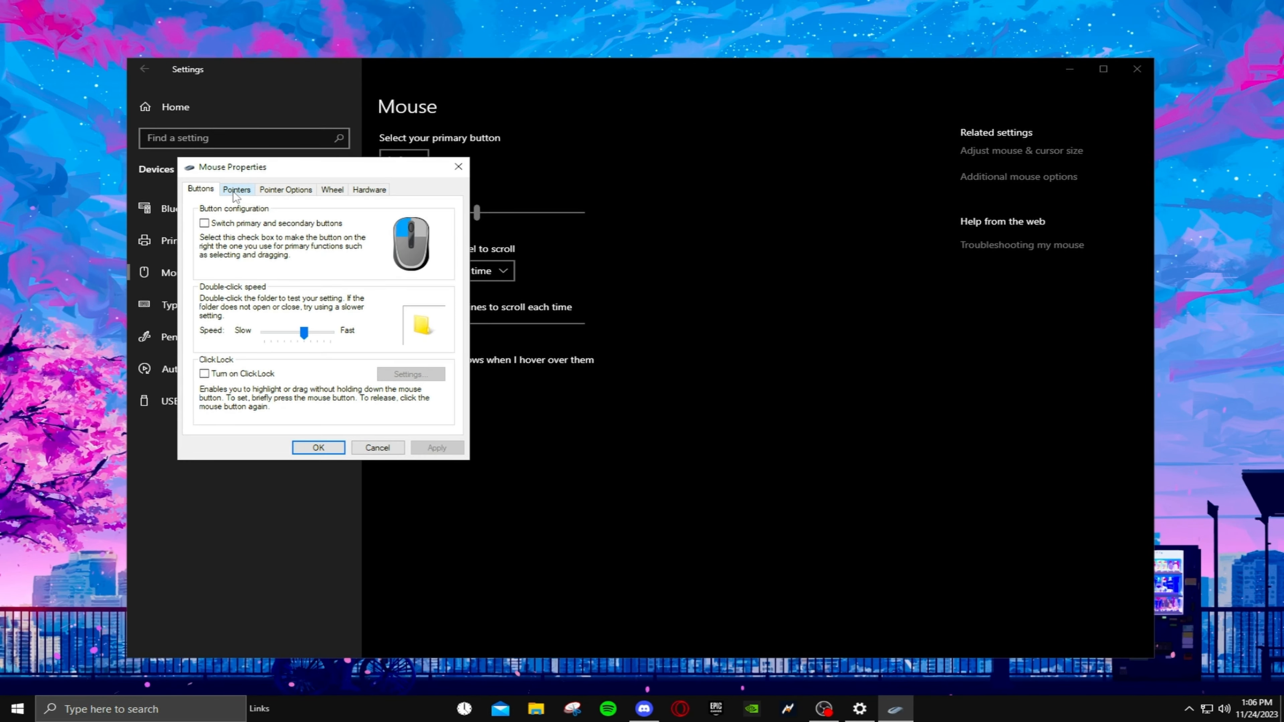
left_click(233, 192)
left_click(339, 187)
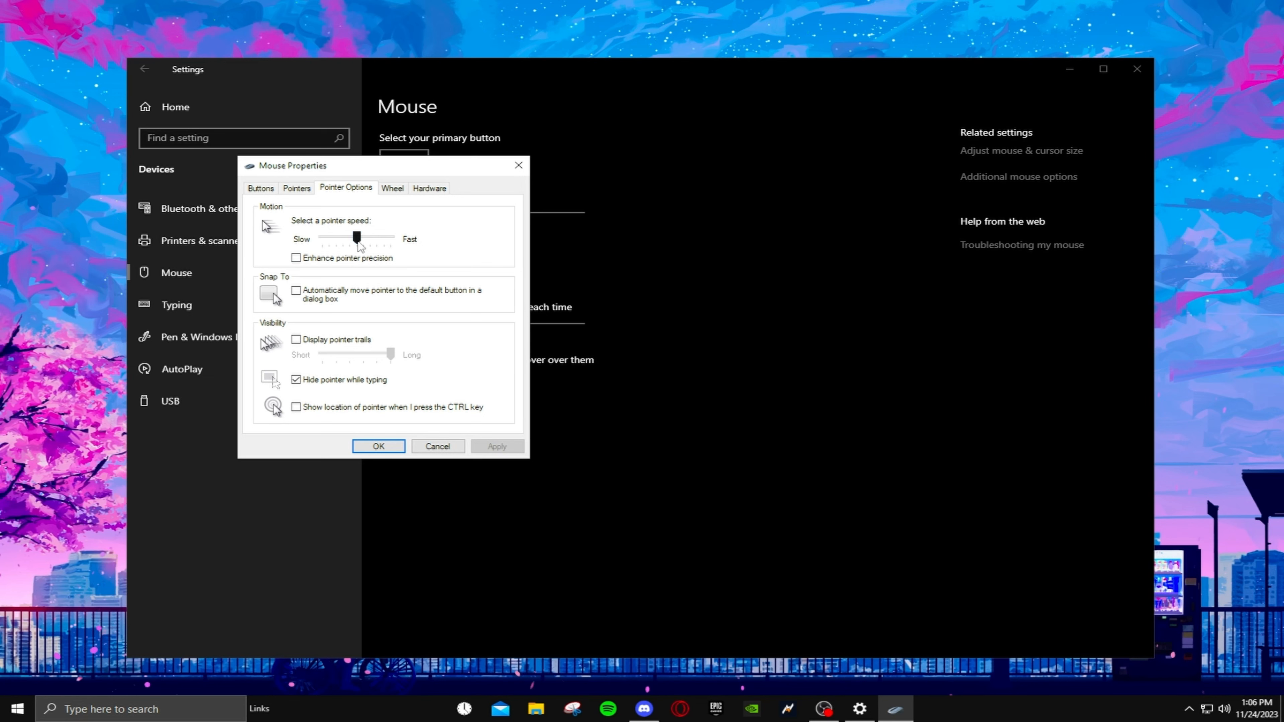
left_click_drag(357, 238, 302, 244)
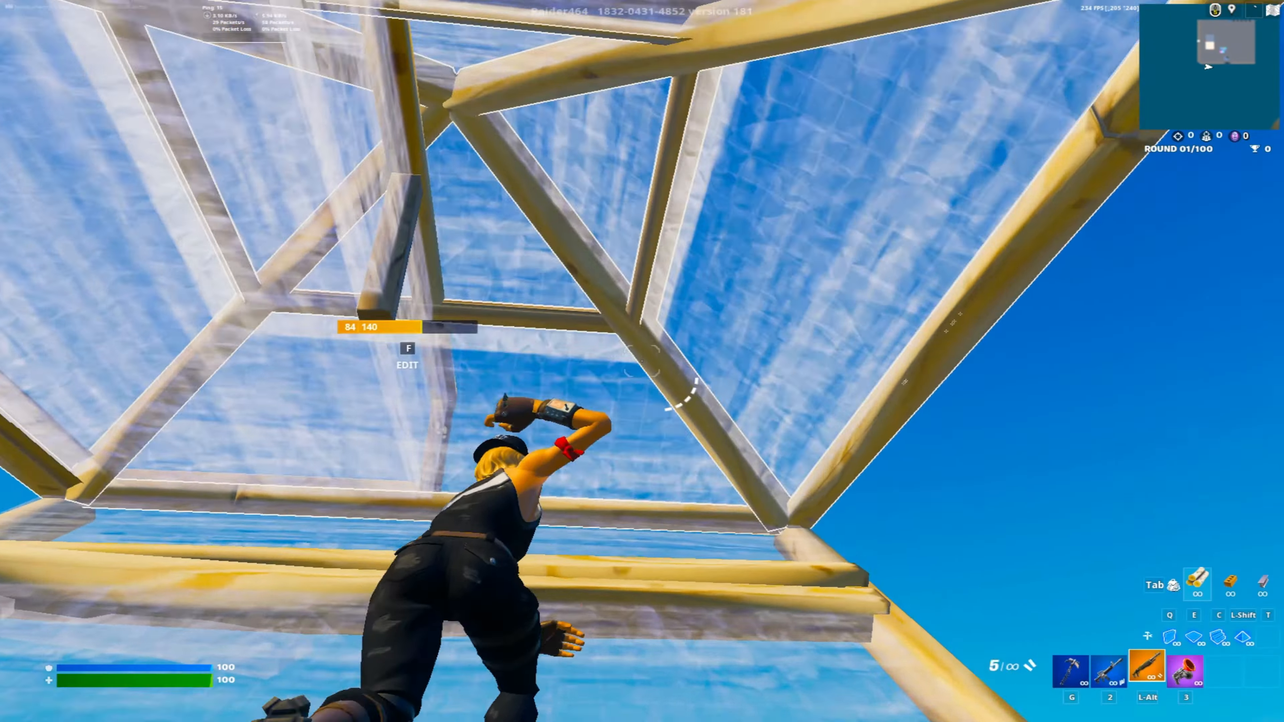
key("e")
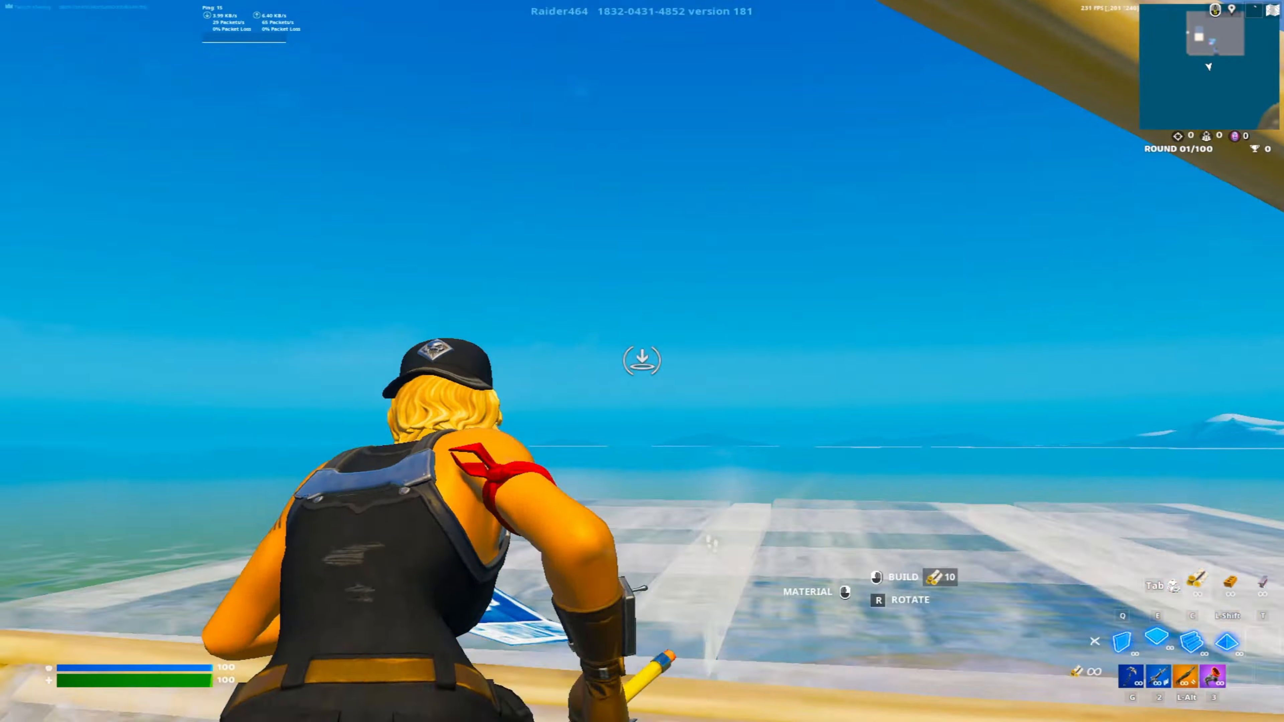
key("g")
key("e")
key("g")
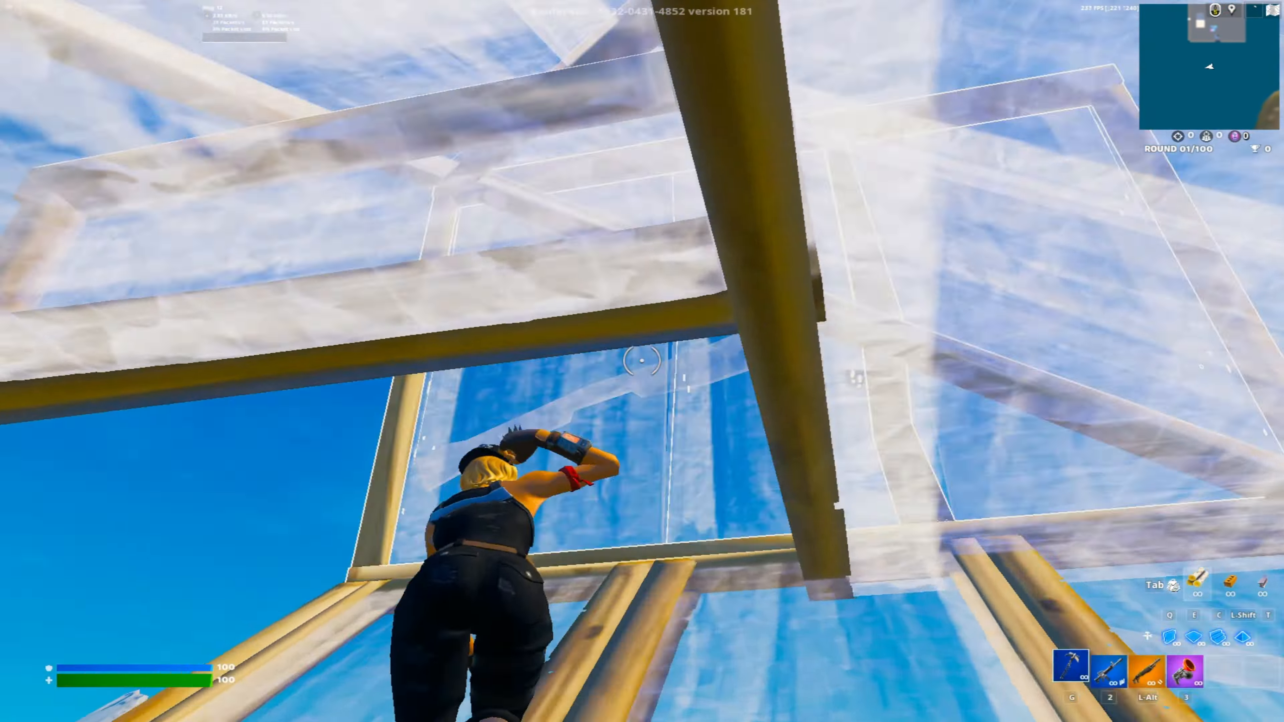
key("c")
key("g")
key("c")
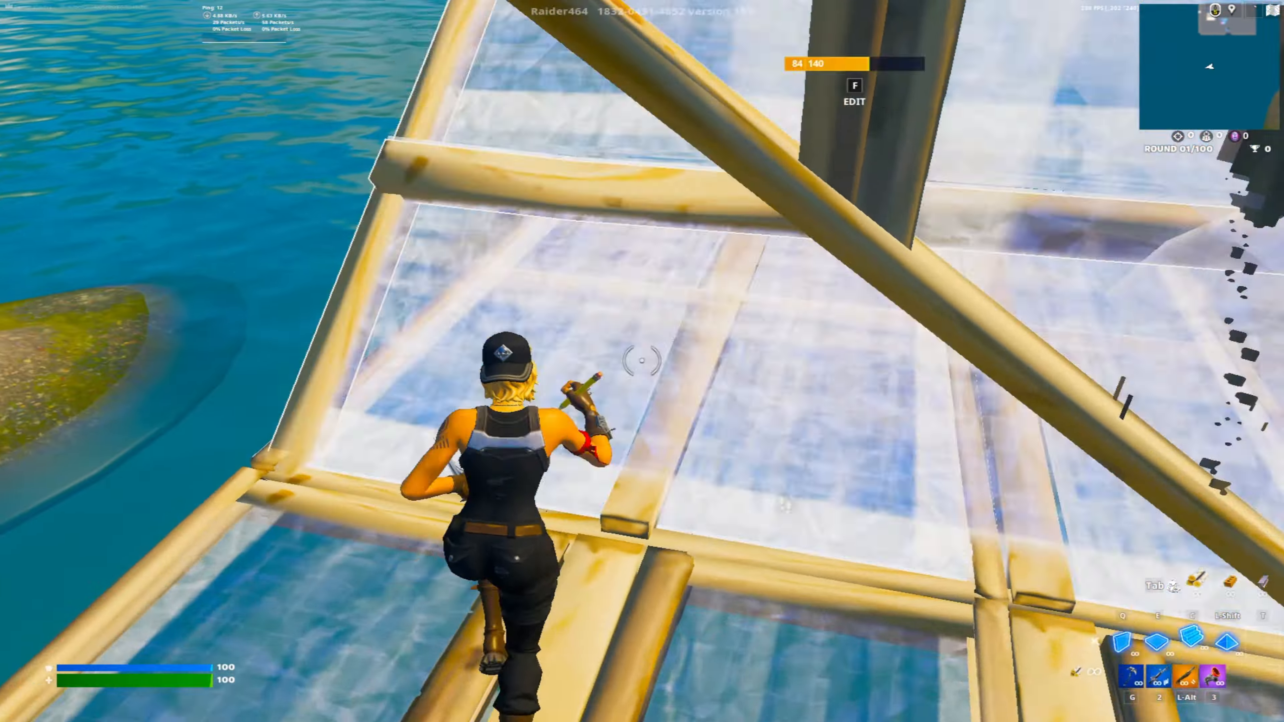
key("g")
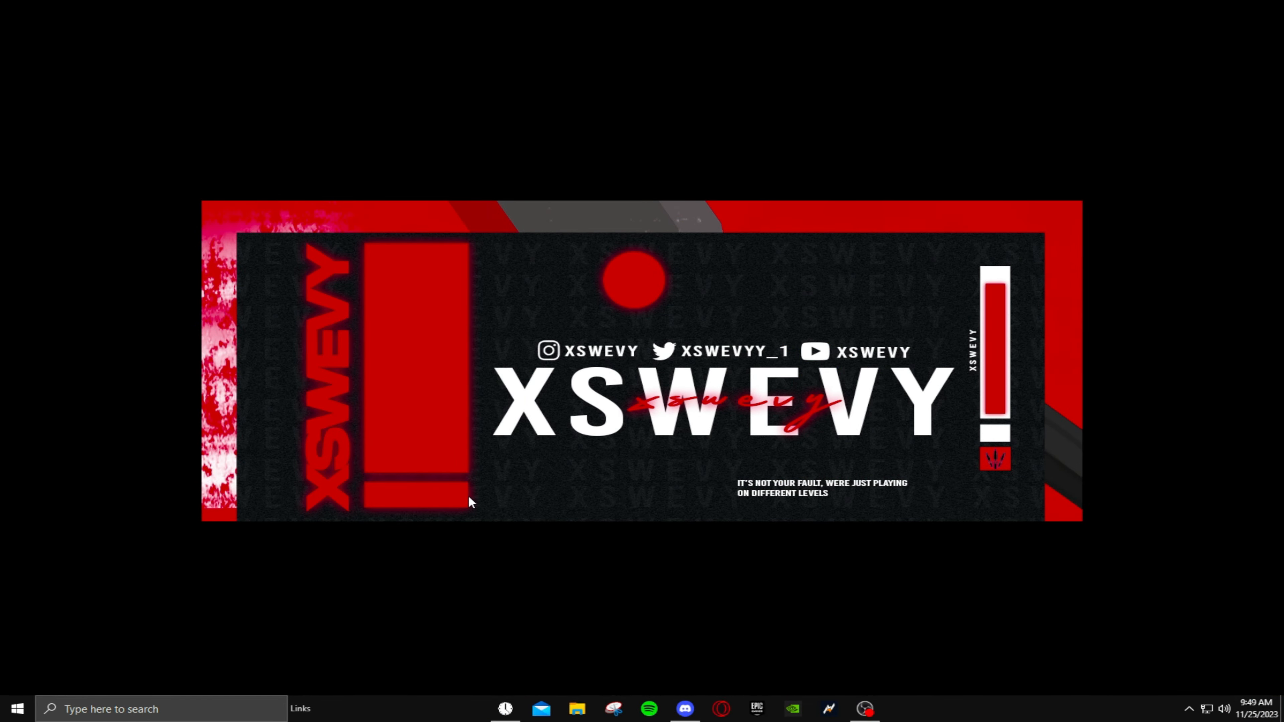
- Open the user's temporary files folder by running %temp%
key("super+r")
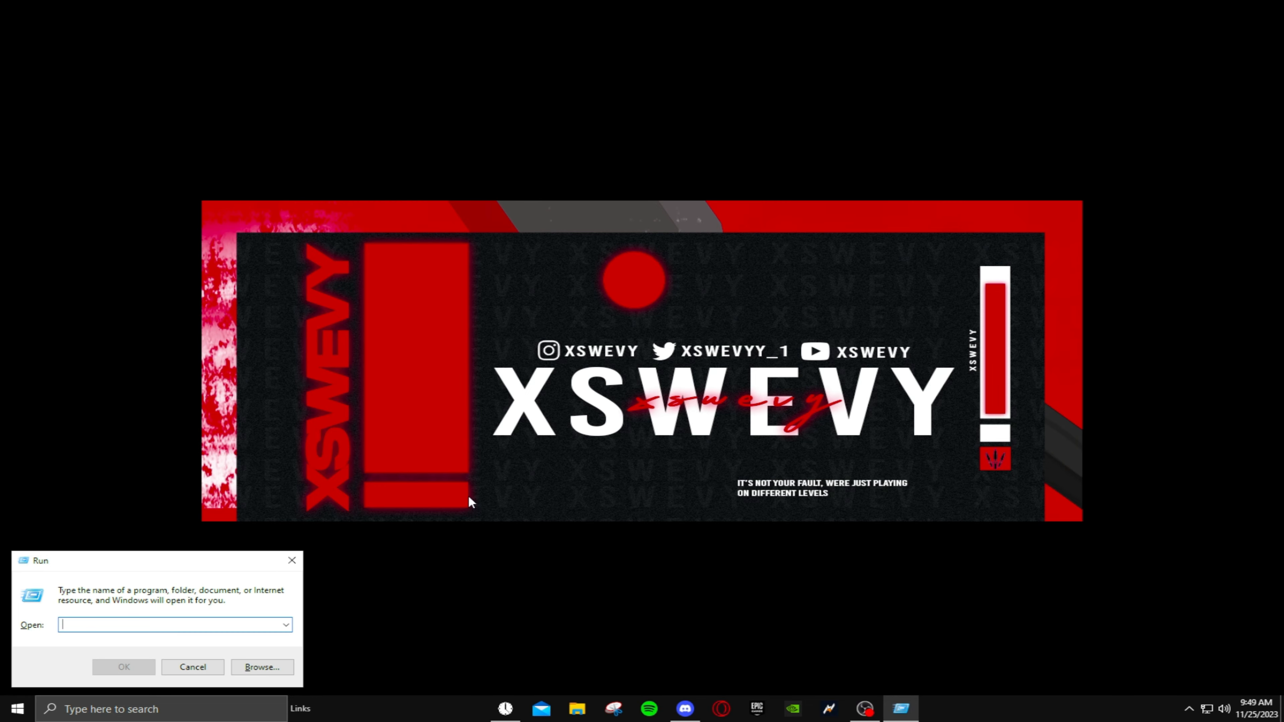
type("%temp%")
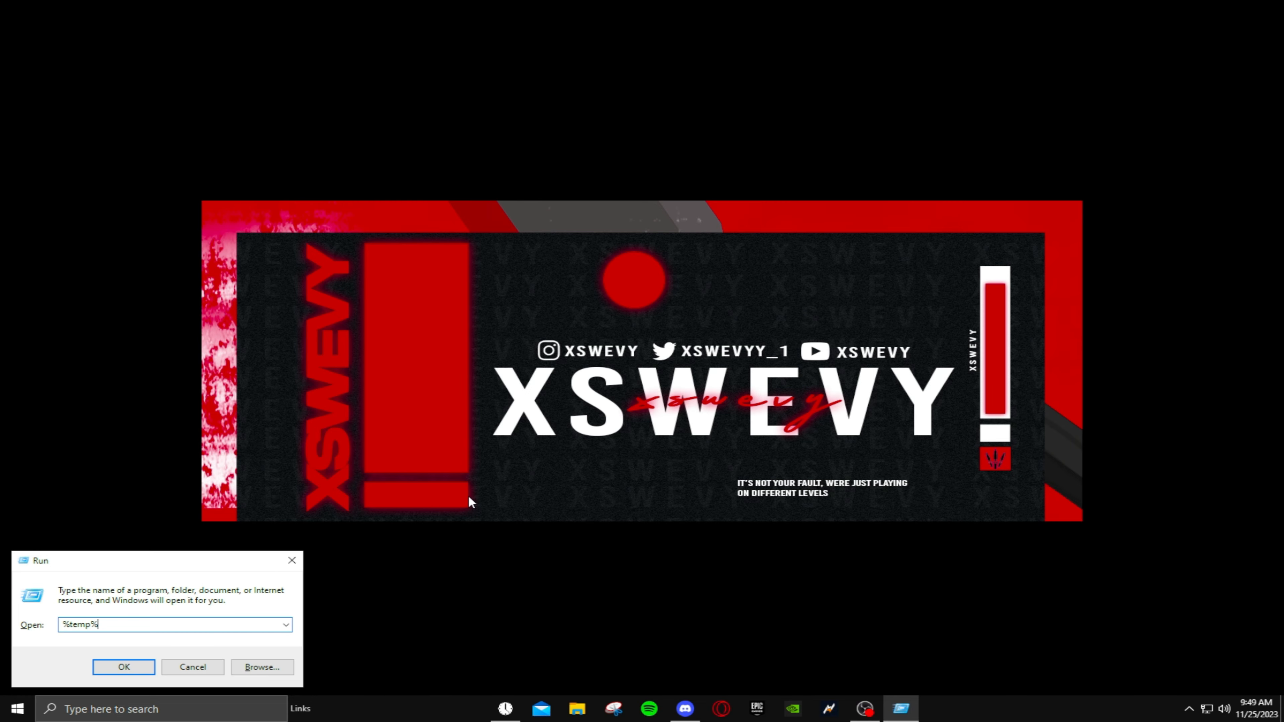
key("Return")
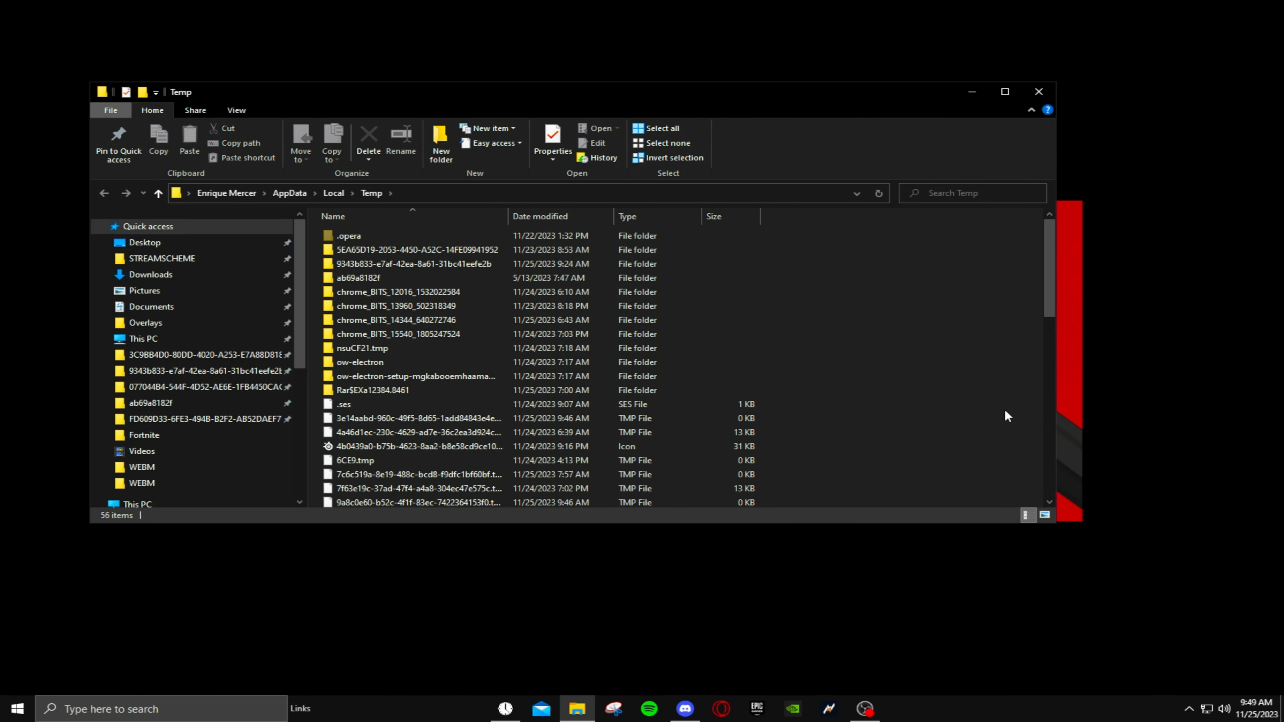
- Delete everything in the user's Temp folder, skipping all items that are in use or need administrator permission
key("ctrl+a")
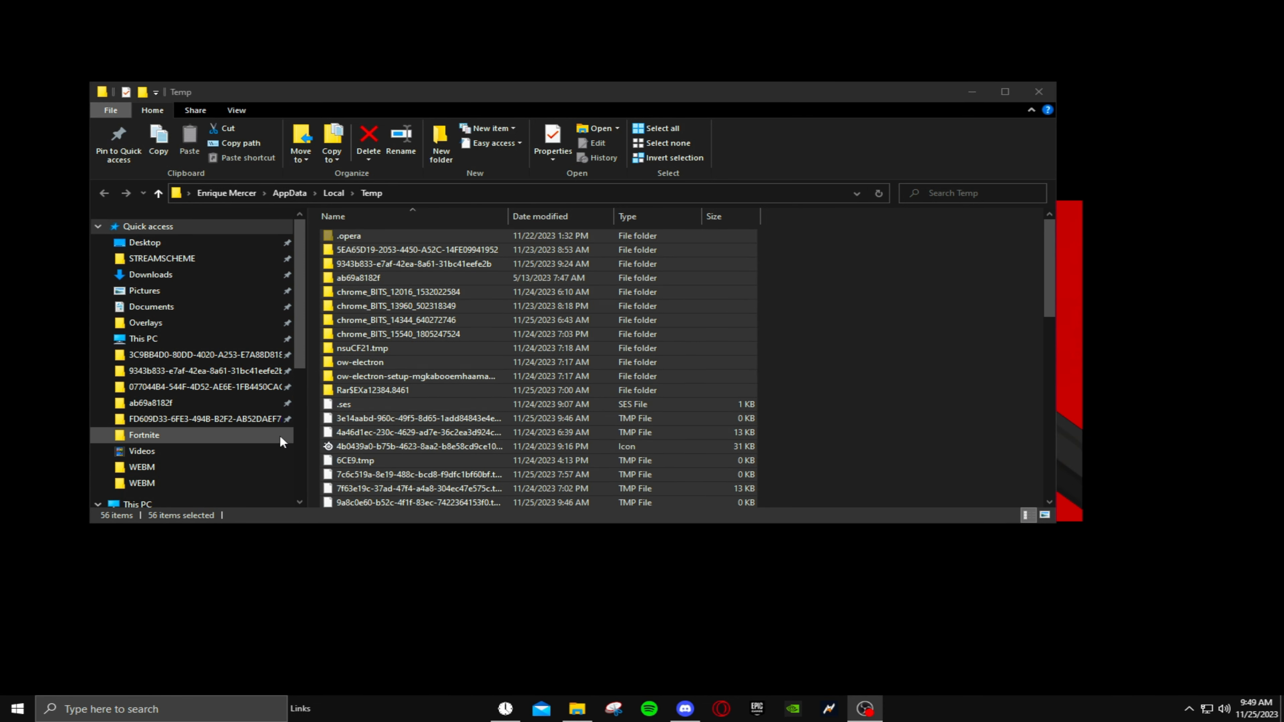
right_click(593, 397)
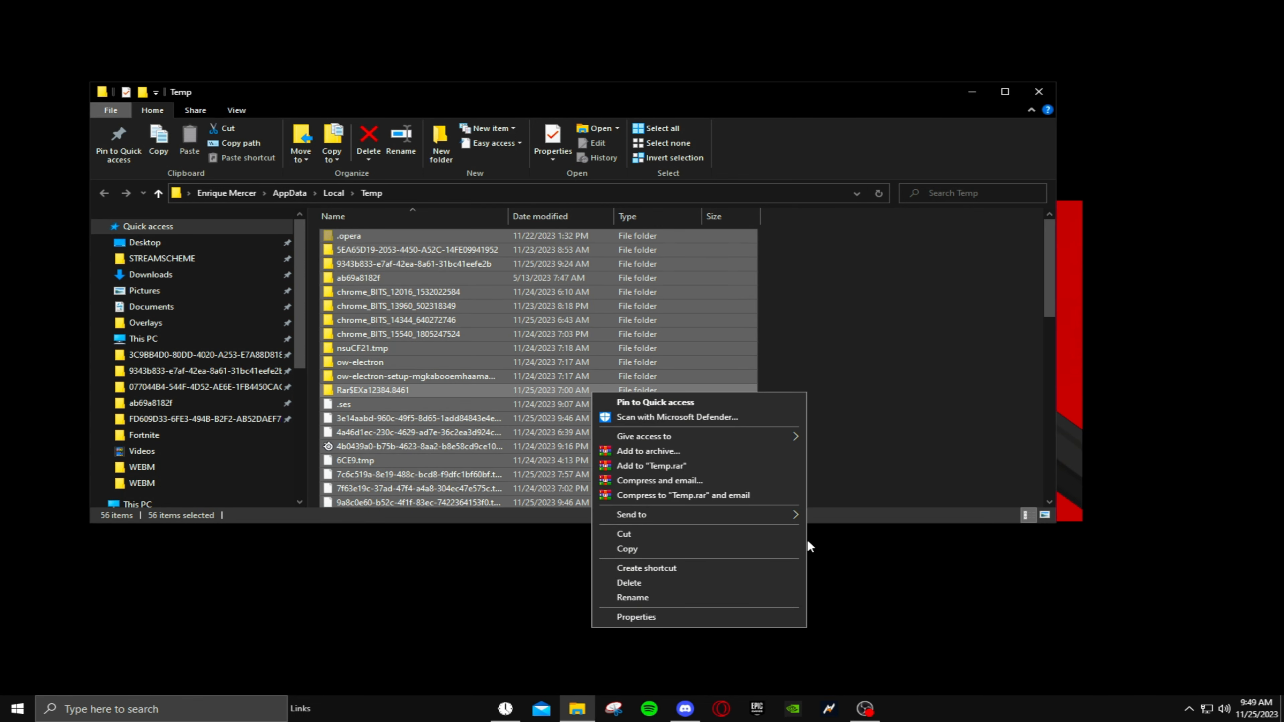
left_click(702, 585)
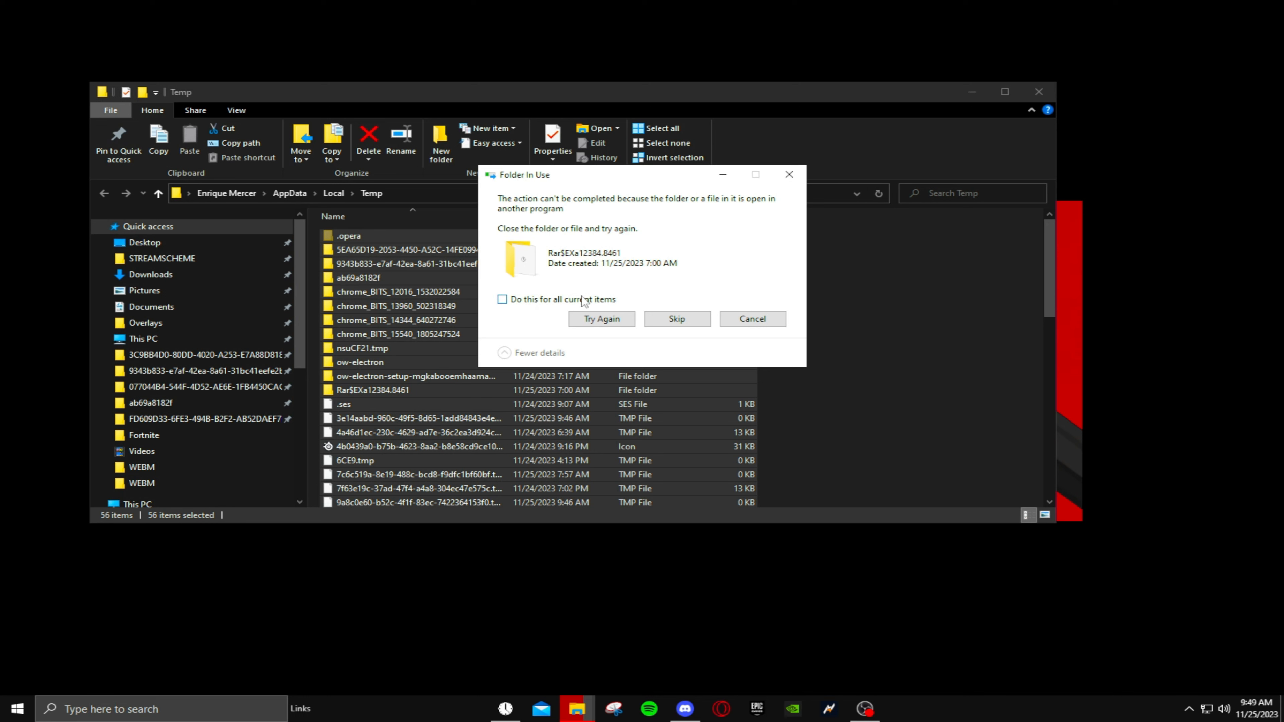
left_click(523, 300)
left_click(677, 319)
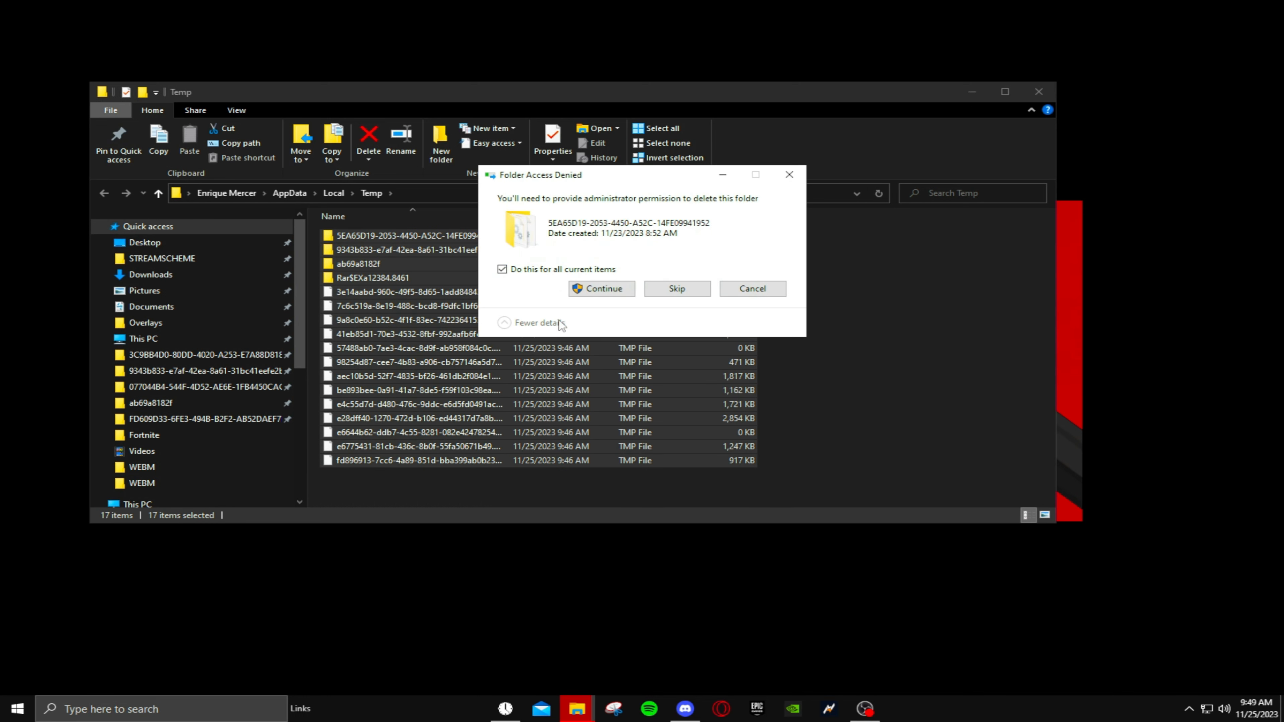
left_click(667, 290)
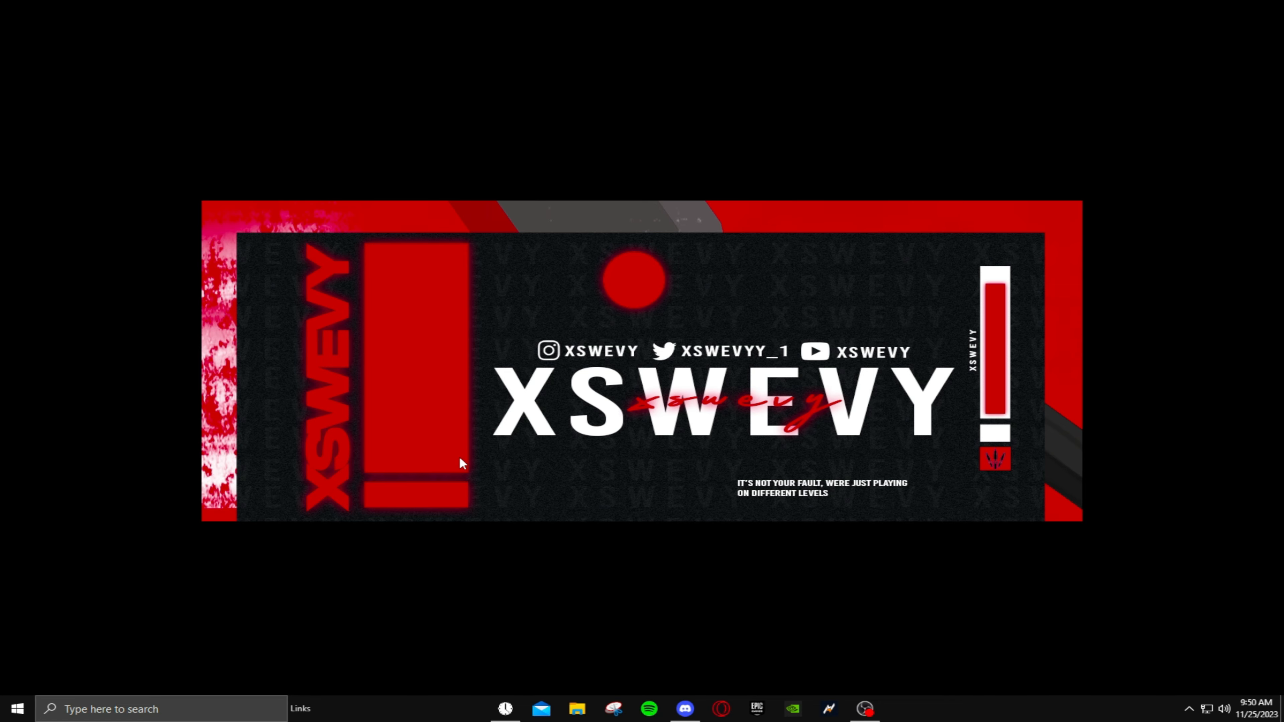
- Open the Windows Temp folder by running temp
key("super+r")
type("tem")
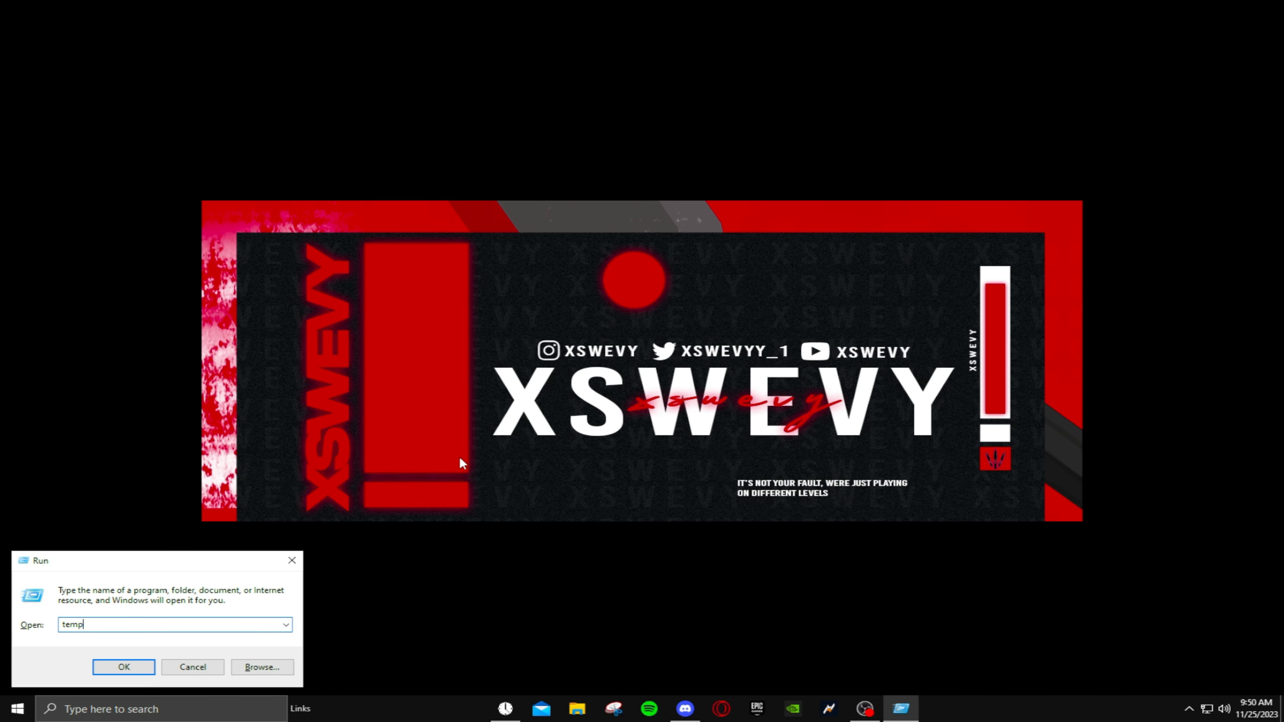
key("Return")
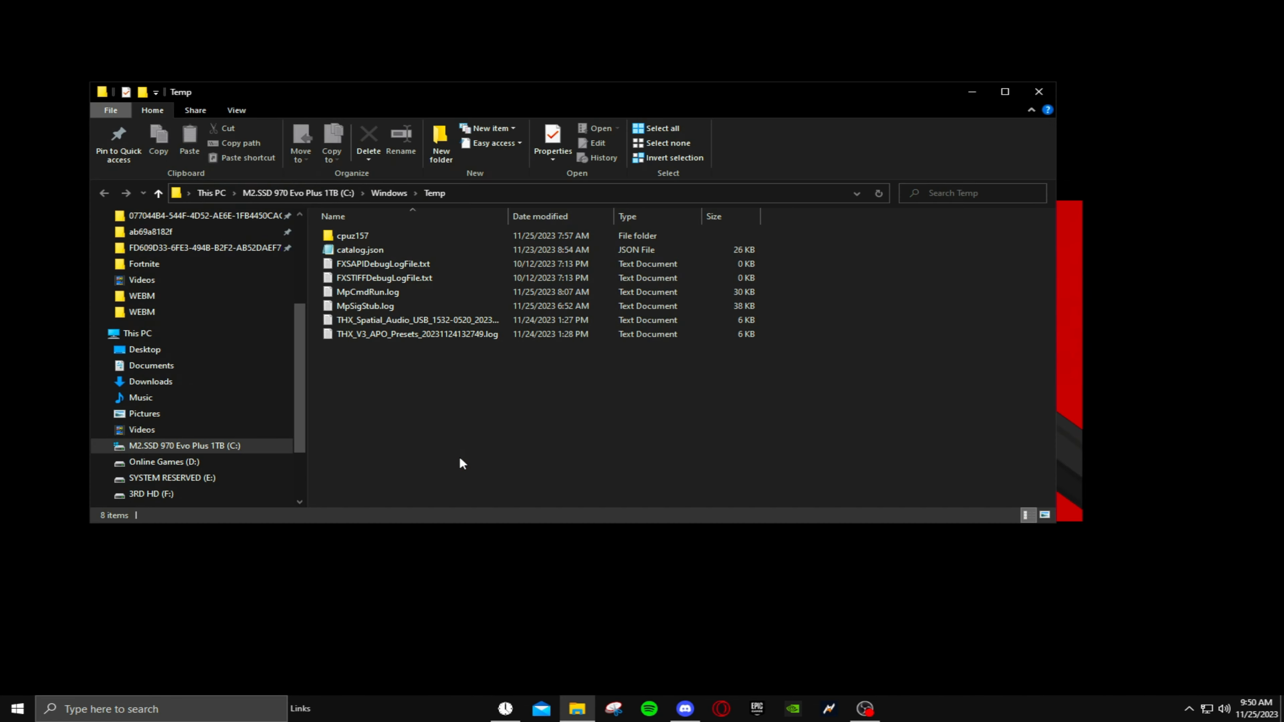
- Delete all items in the Windows Temp folder, skipping every item in use, and close the folder window
left_click_drag(495, 436, 515, 170)
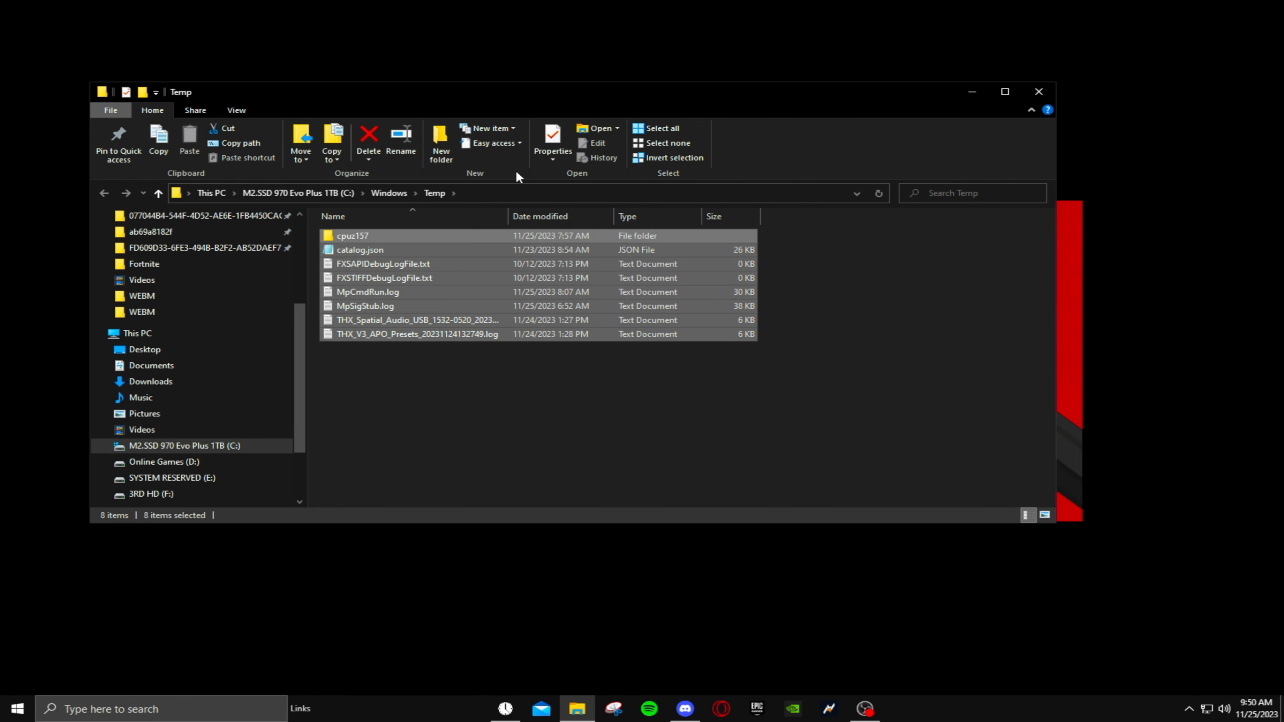
right_click(456, 293)
left_click(526, 467)
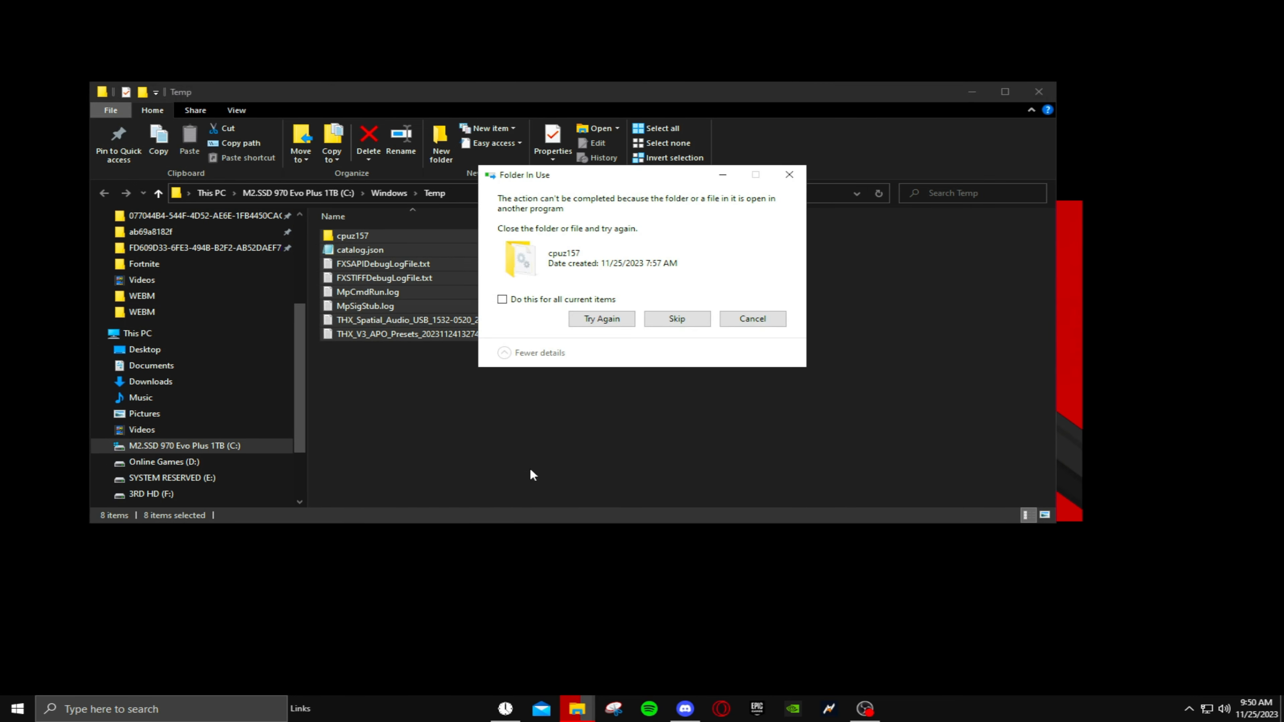
left_click(563, 300)
left_click(677, 319)
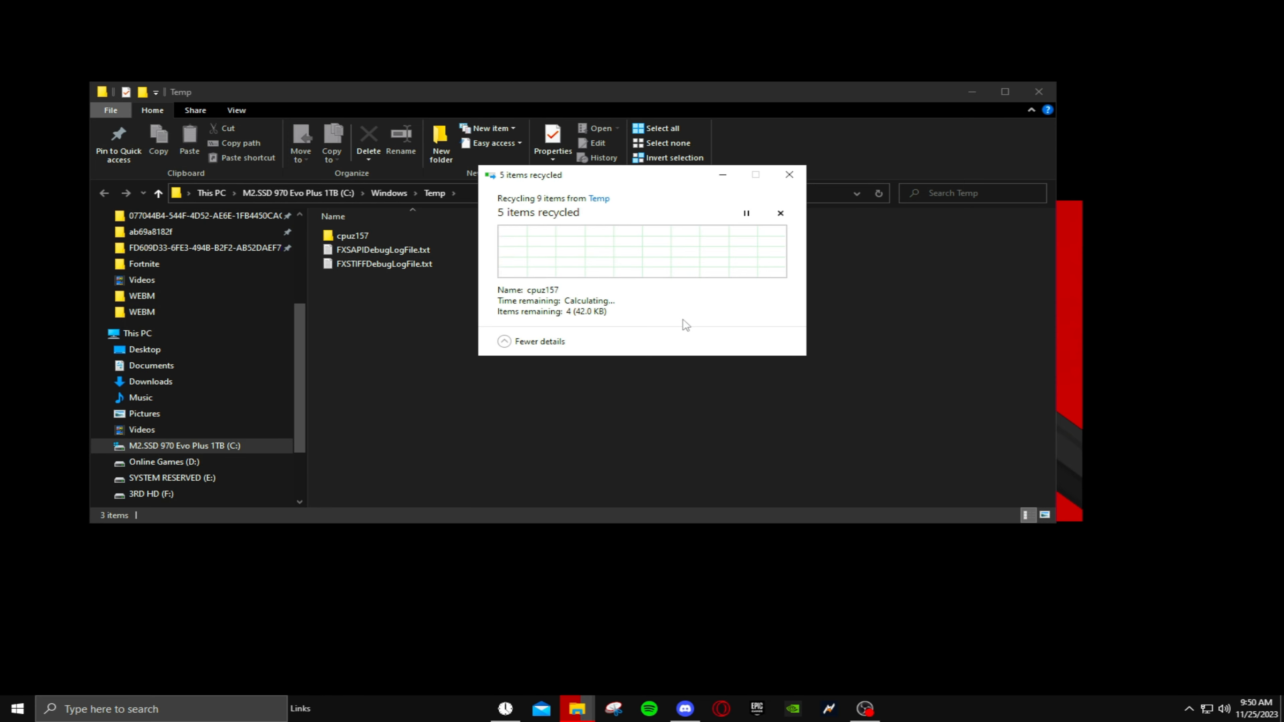
left_click(1041, 89)
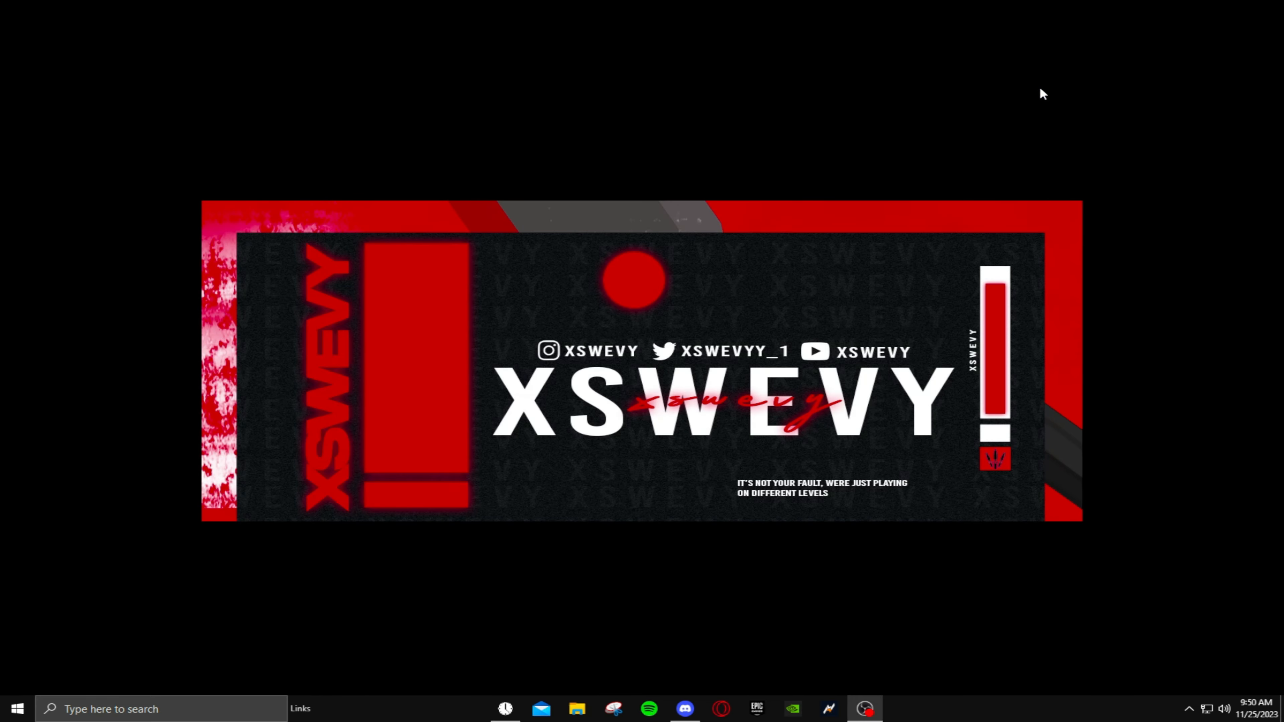
- Open the Windows Prefetch folder by running prefetch
key("super+r")
type("prefet")
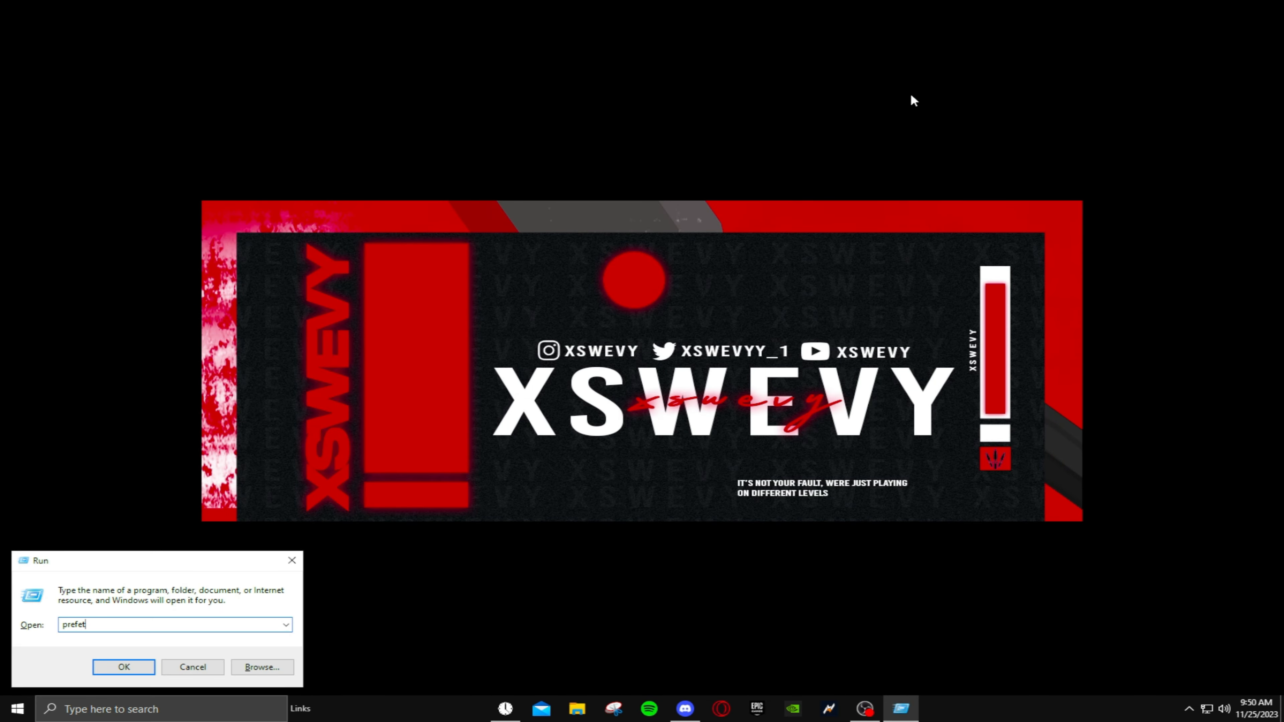
type("cjhh")
key("Return")
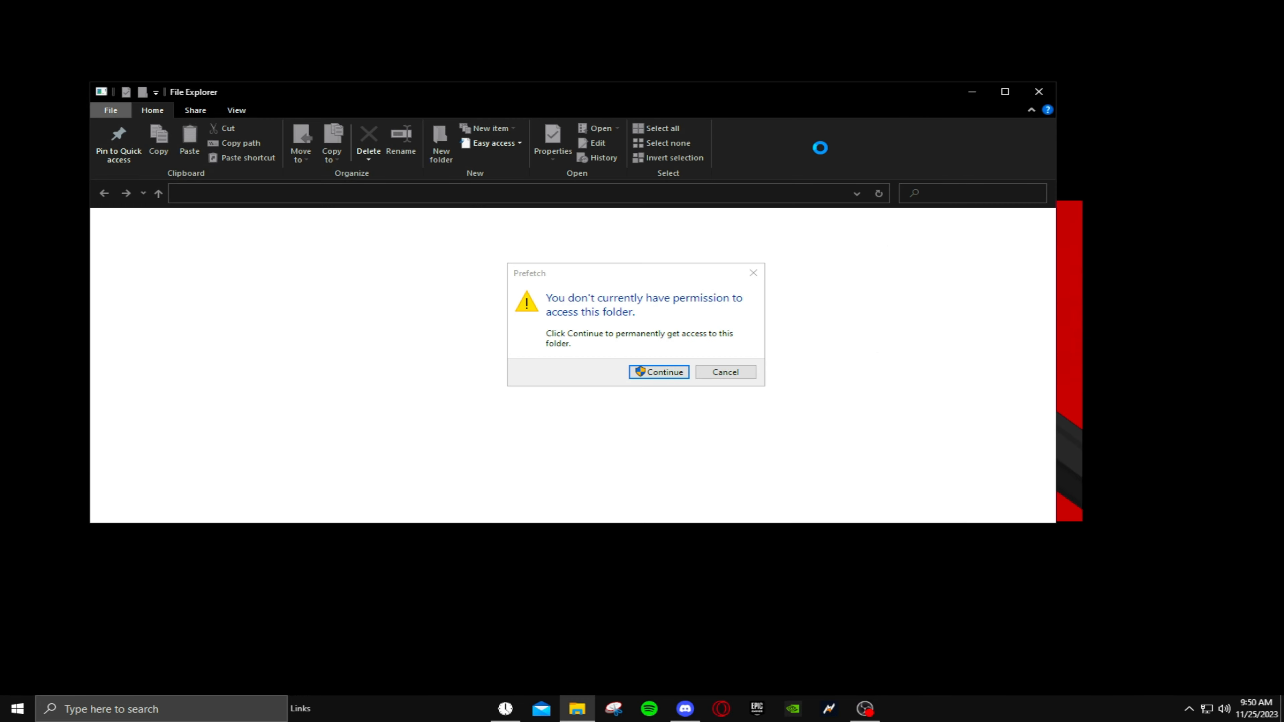
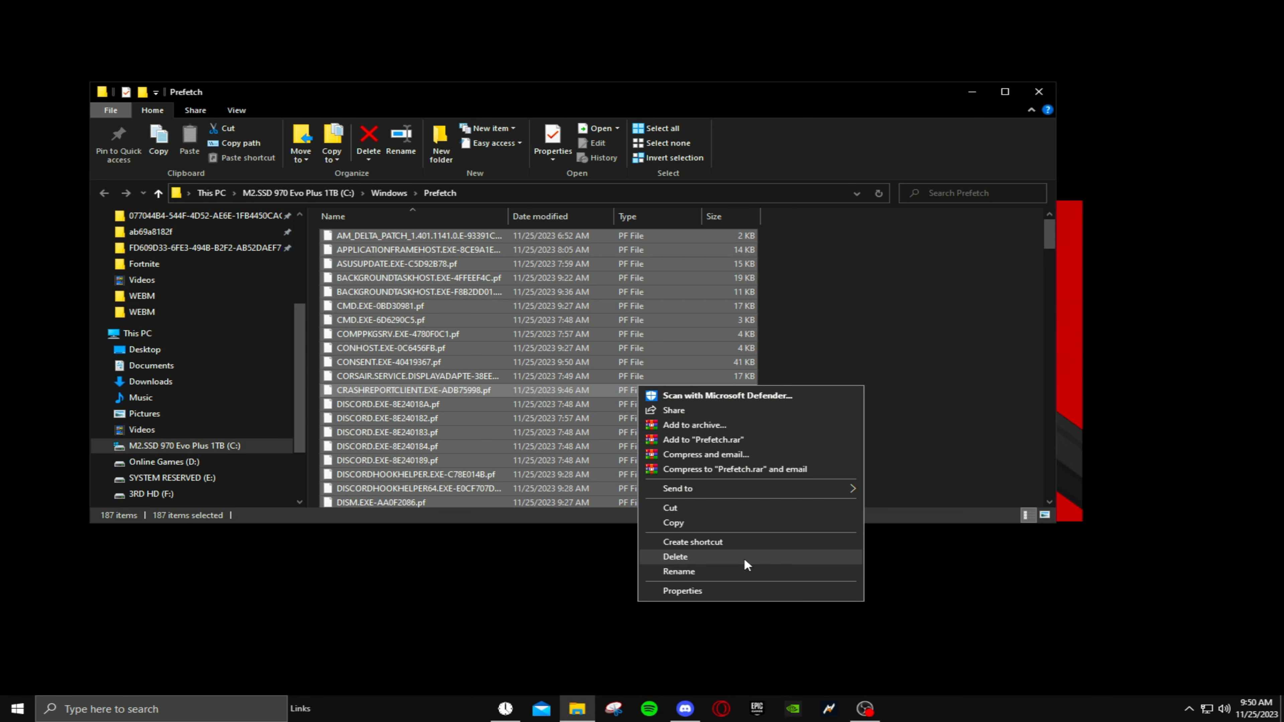
- Delete all selected files in the Windows Prefetch folder, skipping every item that is in use, and clear the selection
left_click(743, 557)
left_click(552, 301)
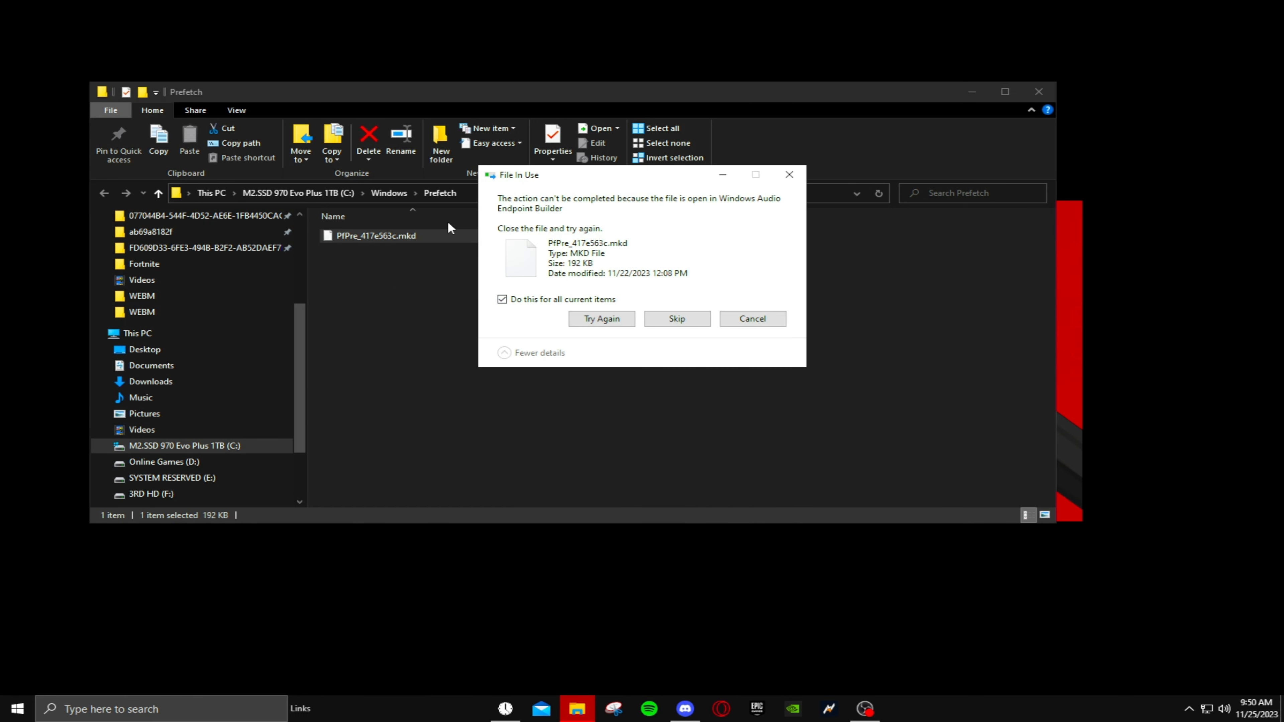
left_click(686, 321)
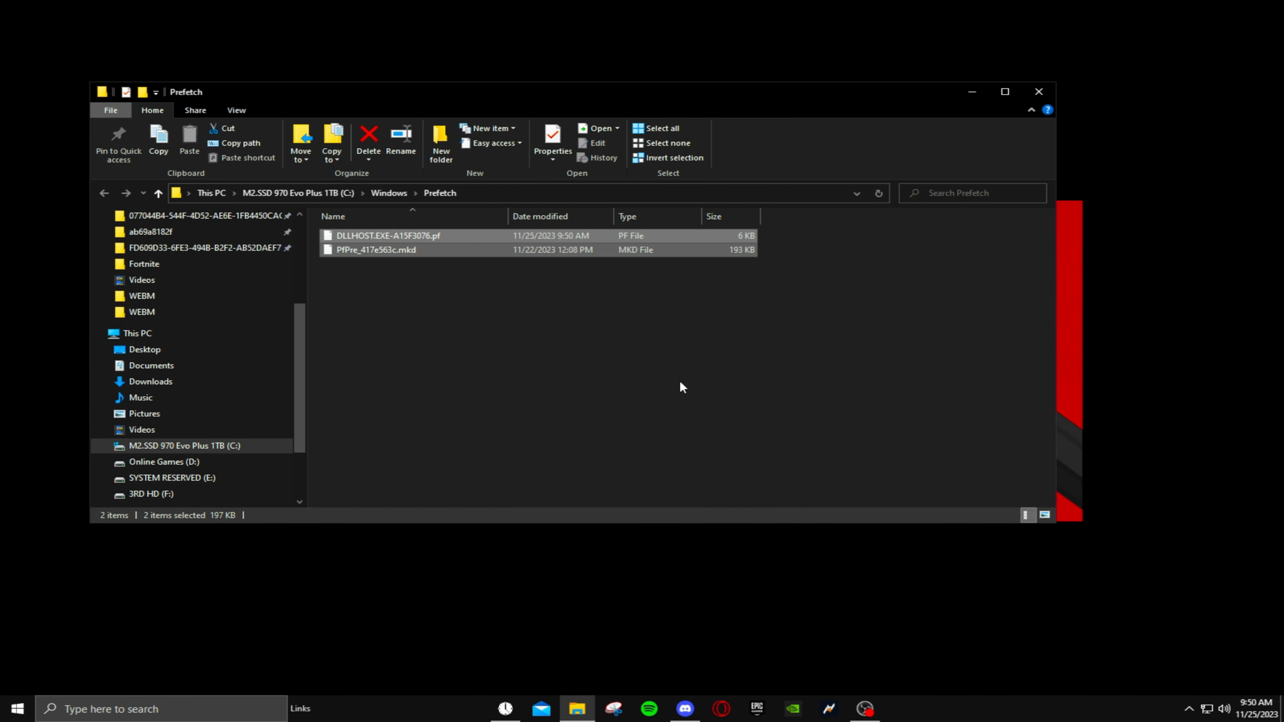
left_click(679, 382)
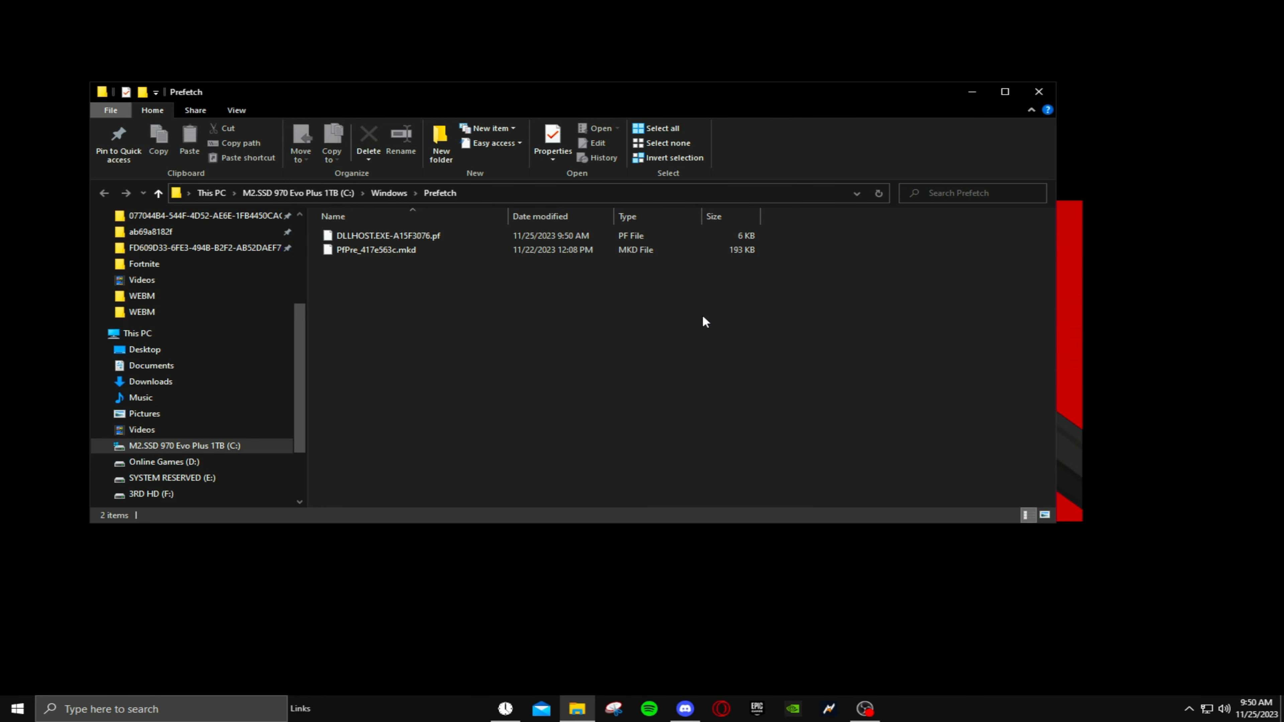